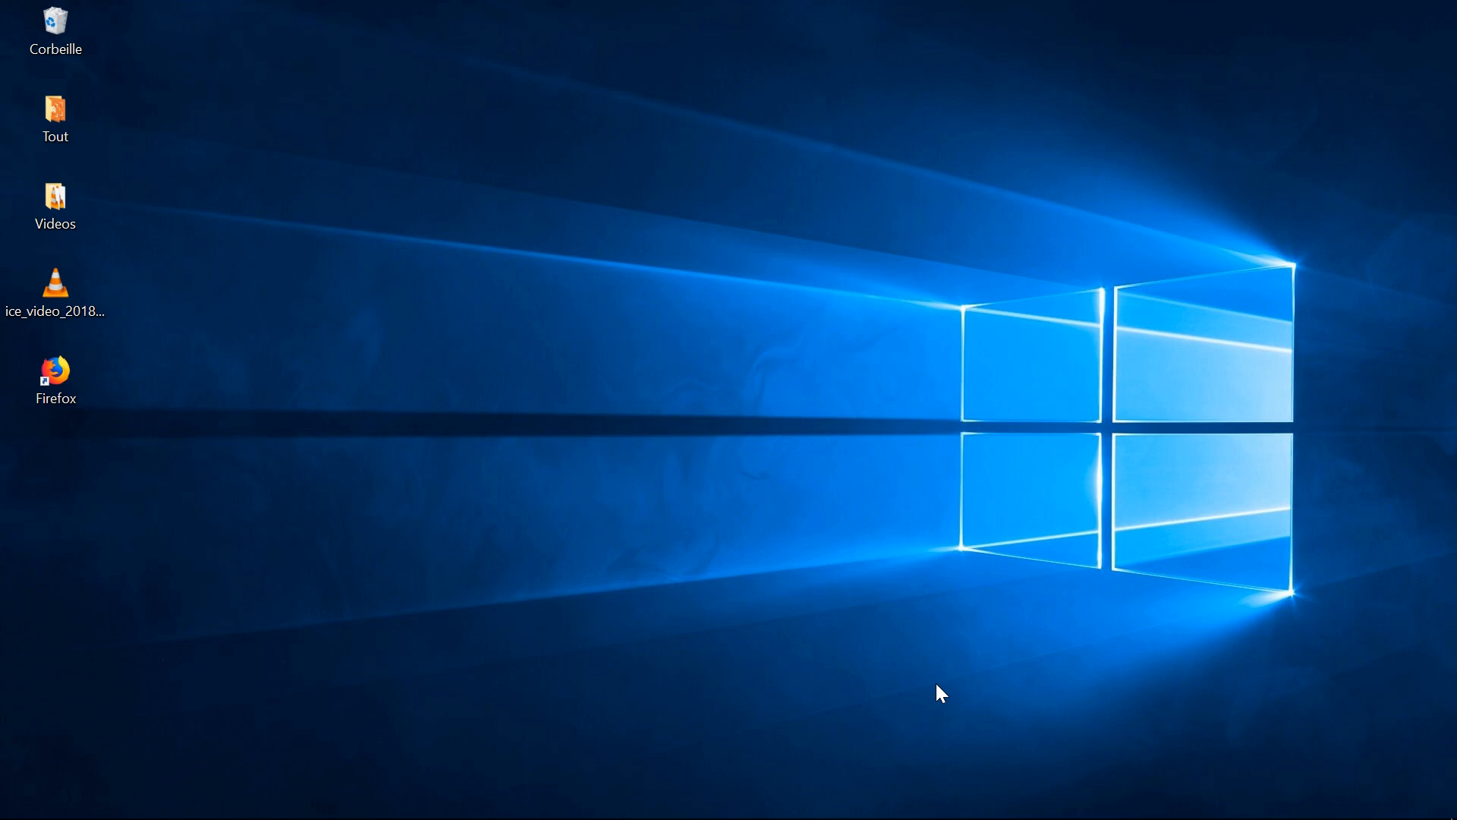
- Open Firefox, search the web for "python" and open the official Python.org website from the results
double_click(63, 376)
click(1002, 133)
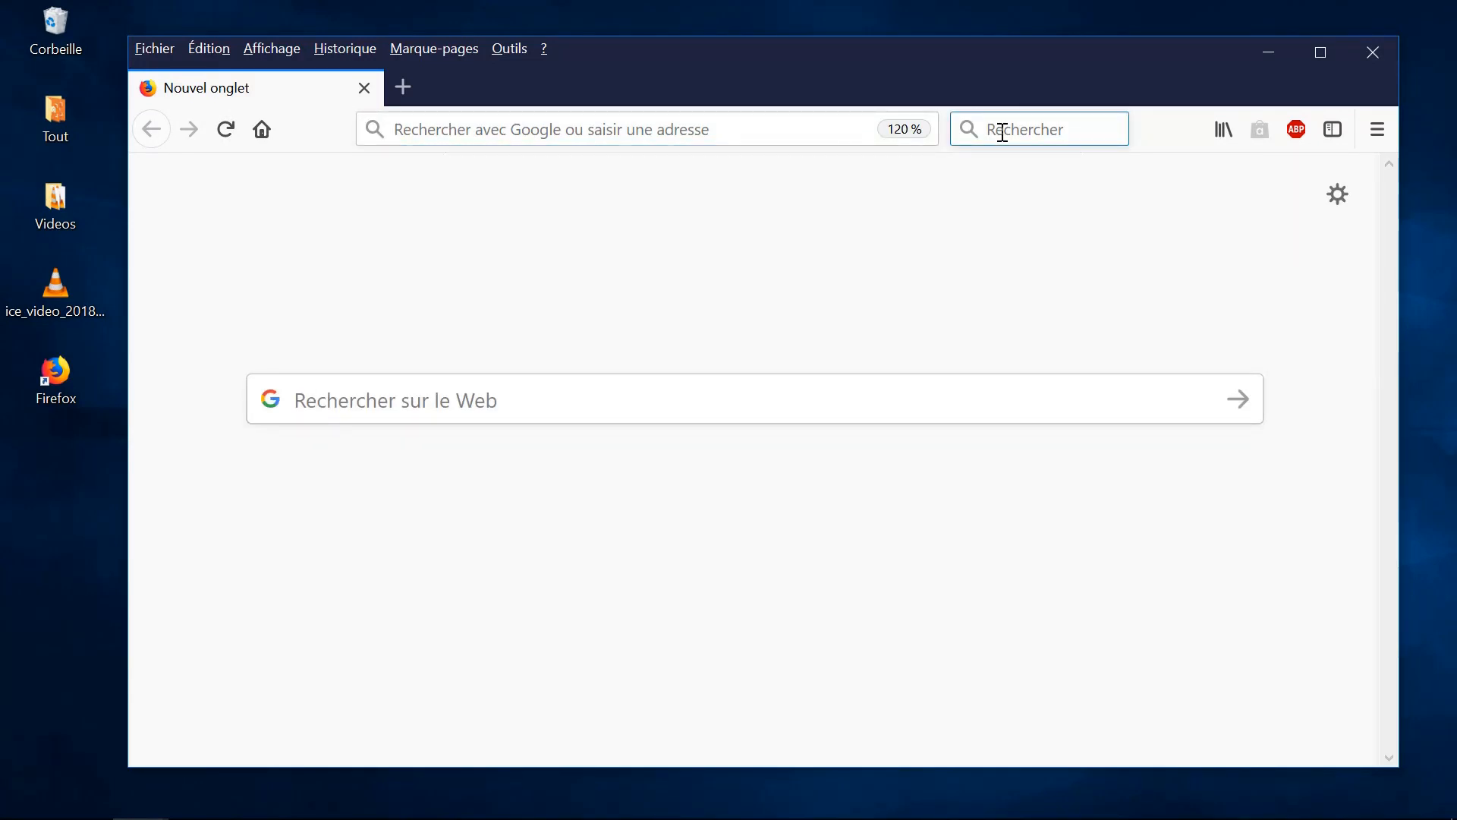
text(python)
key(Return)
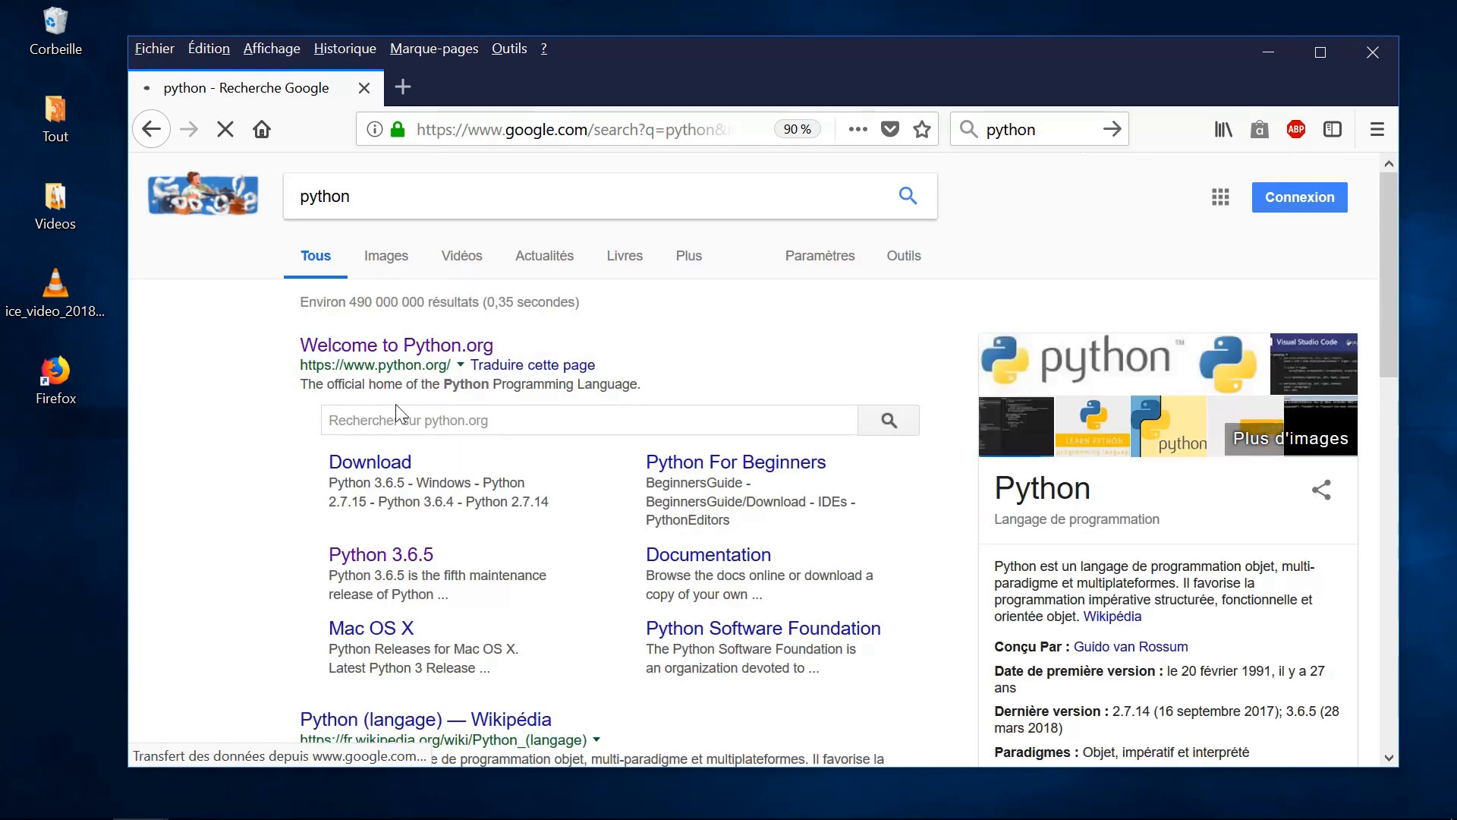
drag(342, 366, 446, 366)
click(429, 346)
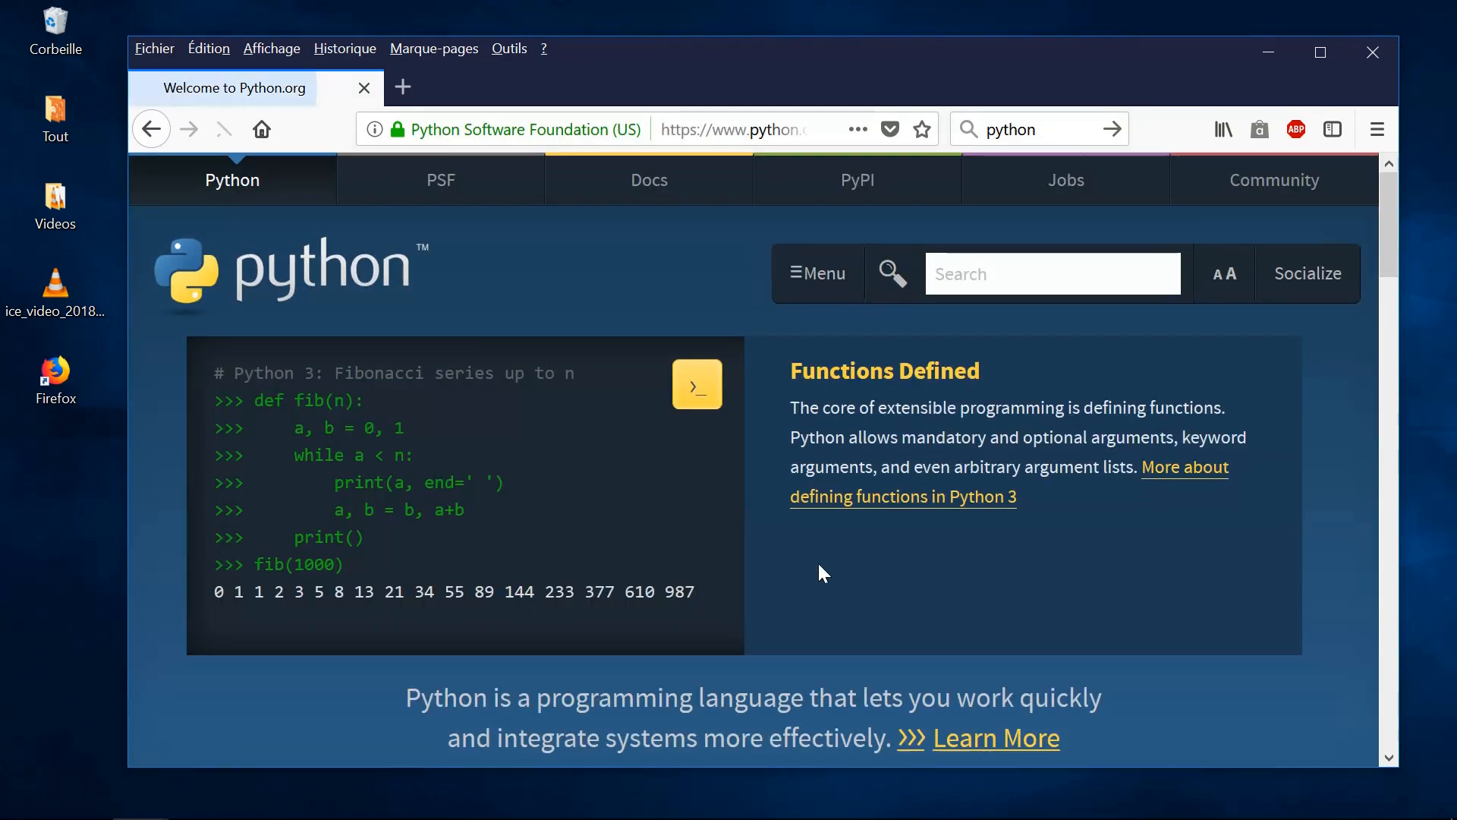
- Open the release page of the latest version, Python 3.6.5, from the Python.org home page
scroll(818, 563, down, 3)
scroll(820, 572, down, 4)
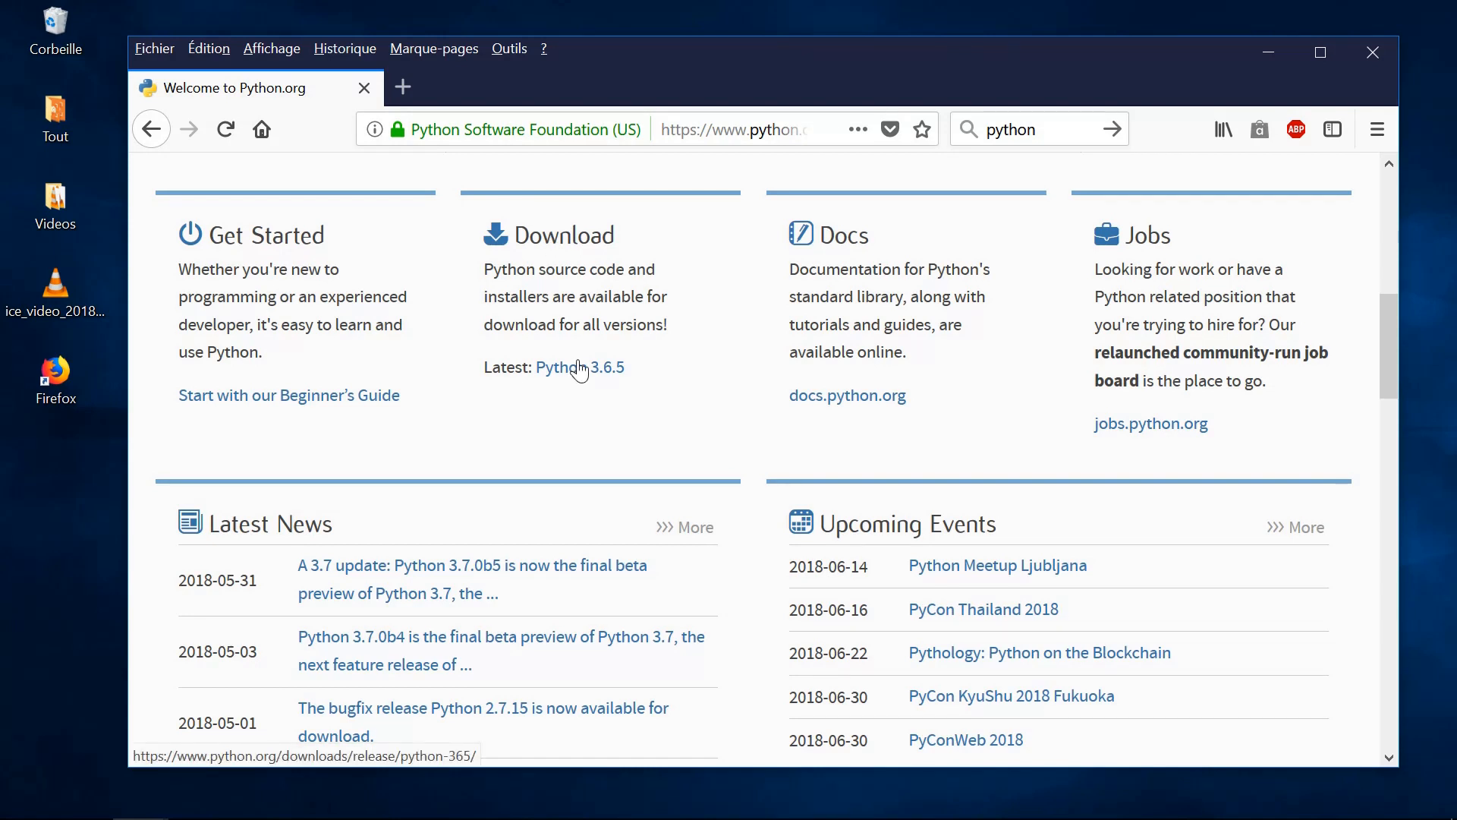
click(588, 370)
- Download the Windows x86-64 executable installer for Python 3.6.5 and save the file
scroll(630, 477, down, 3)
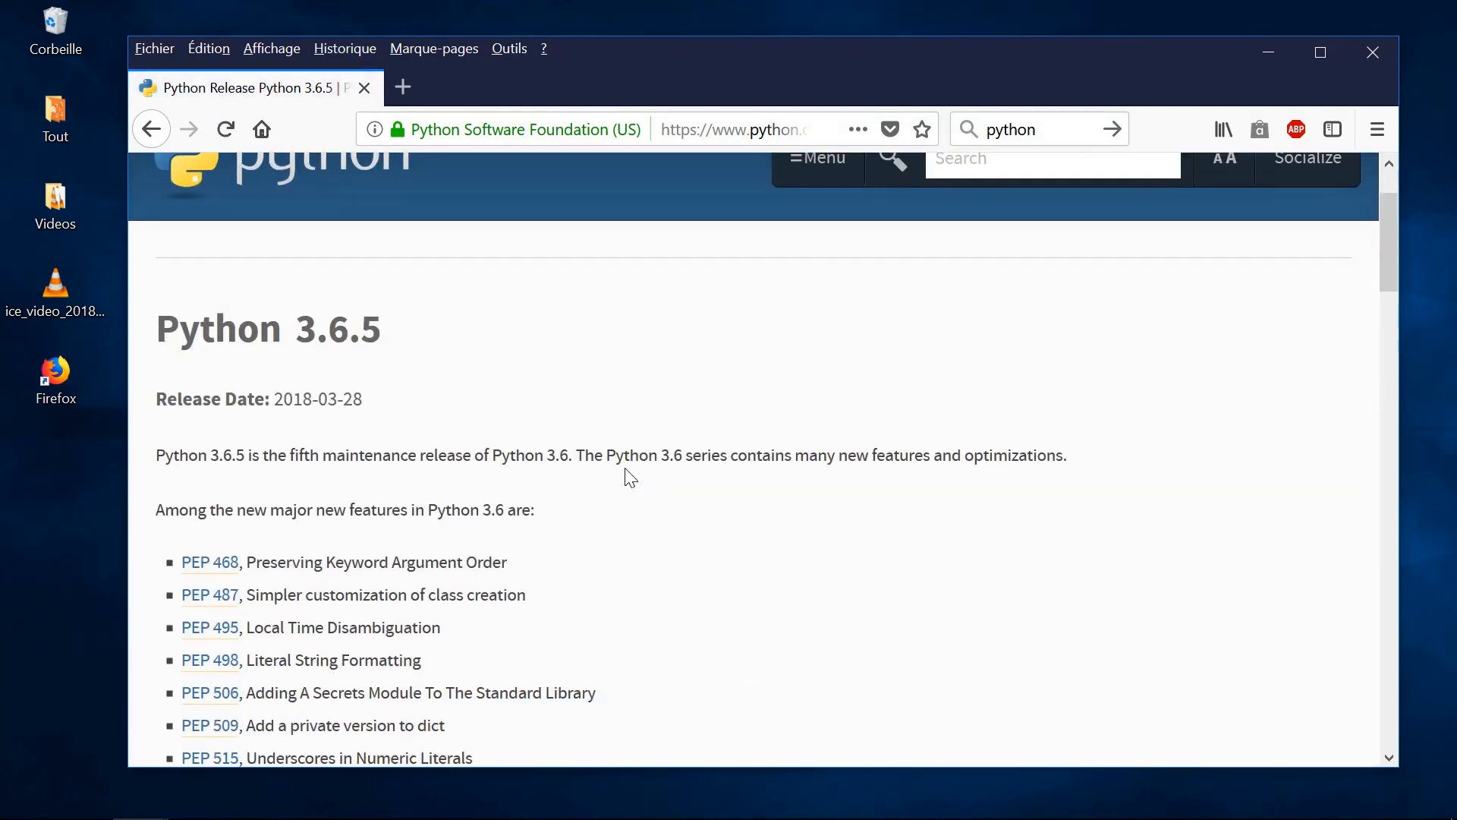
scroll(629, 477, down, 8)
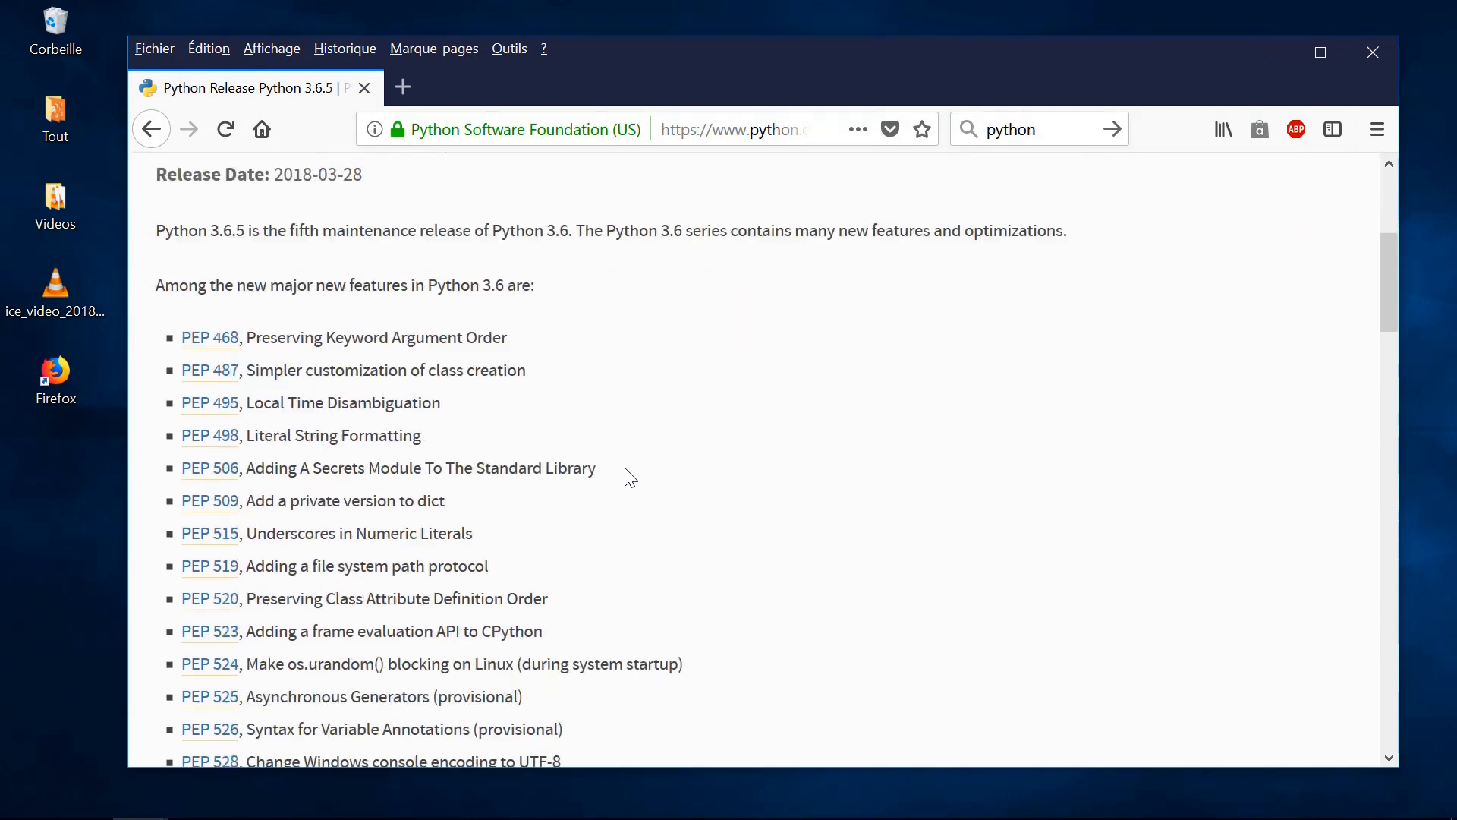
scroll(631, 470, down, 10)
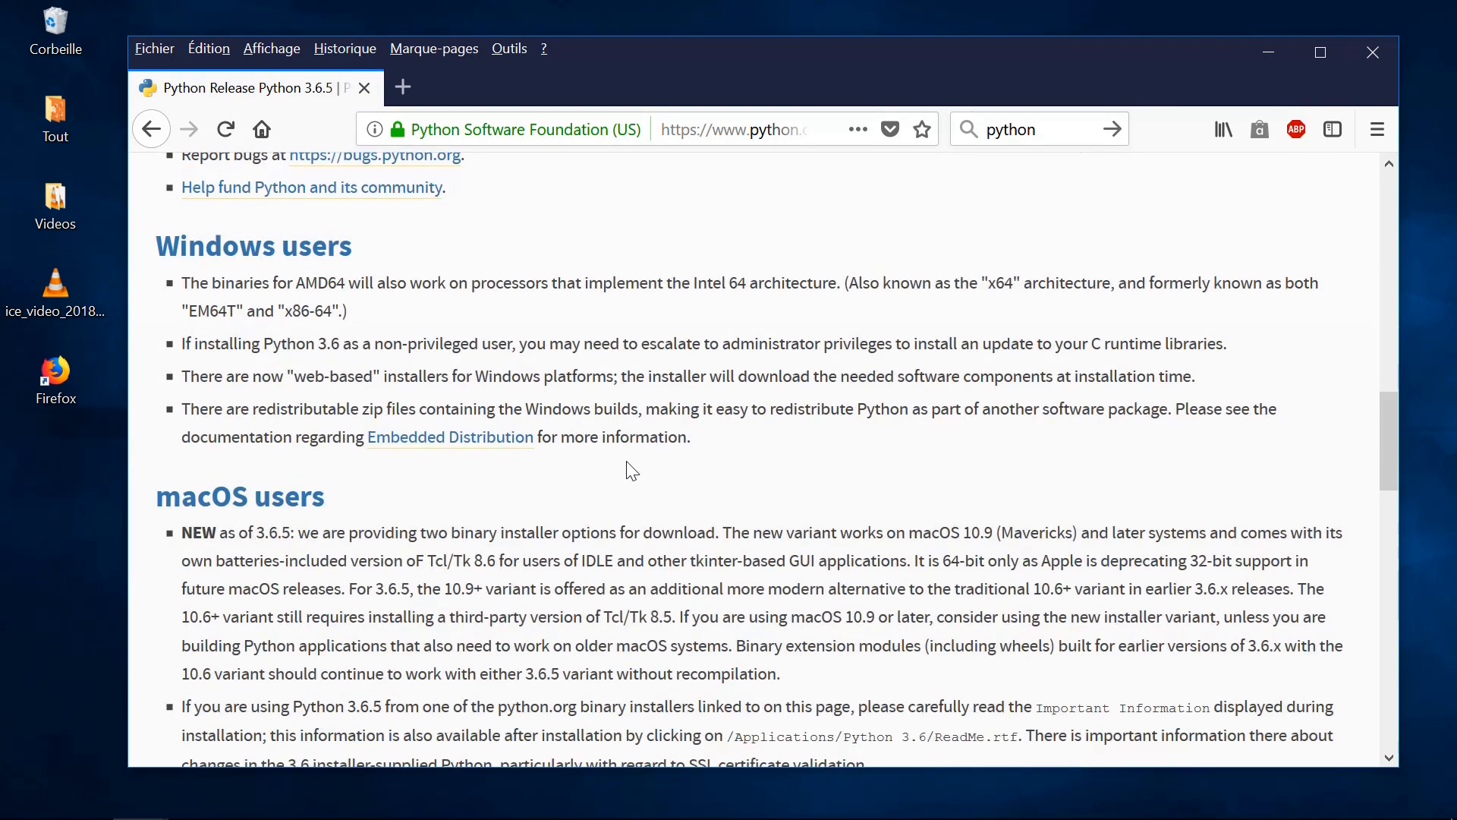
scroll(627, 460, down, 3)
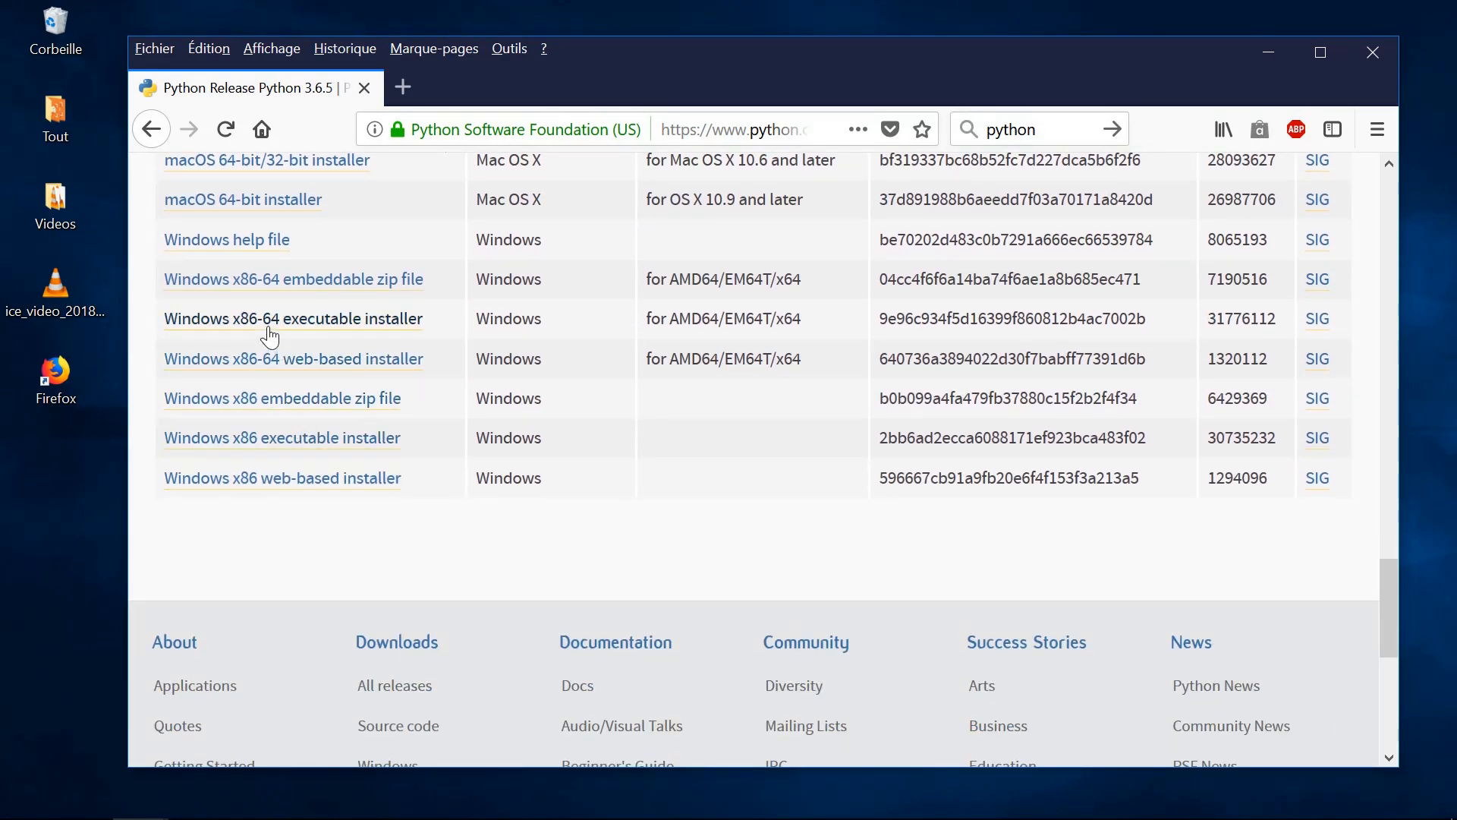
click(328, 319)
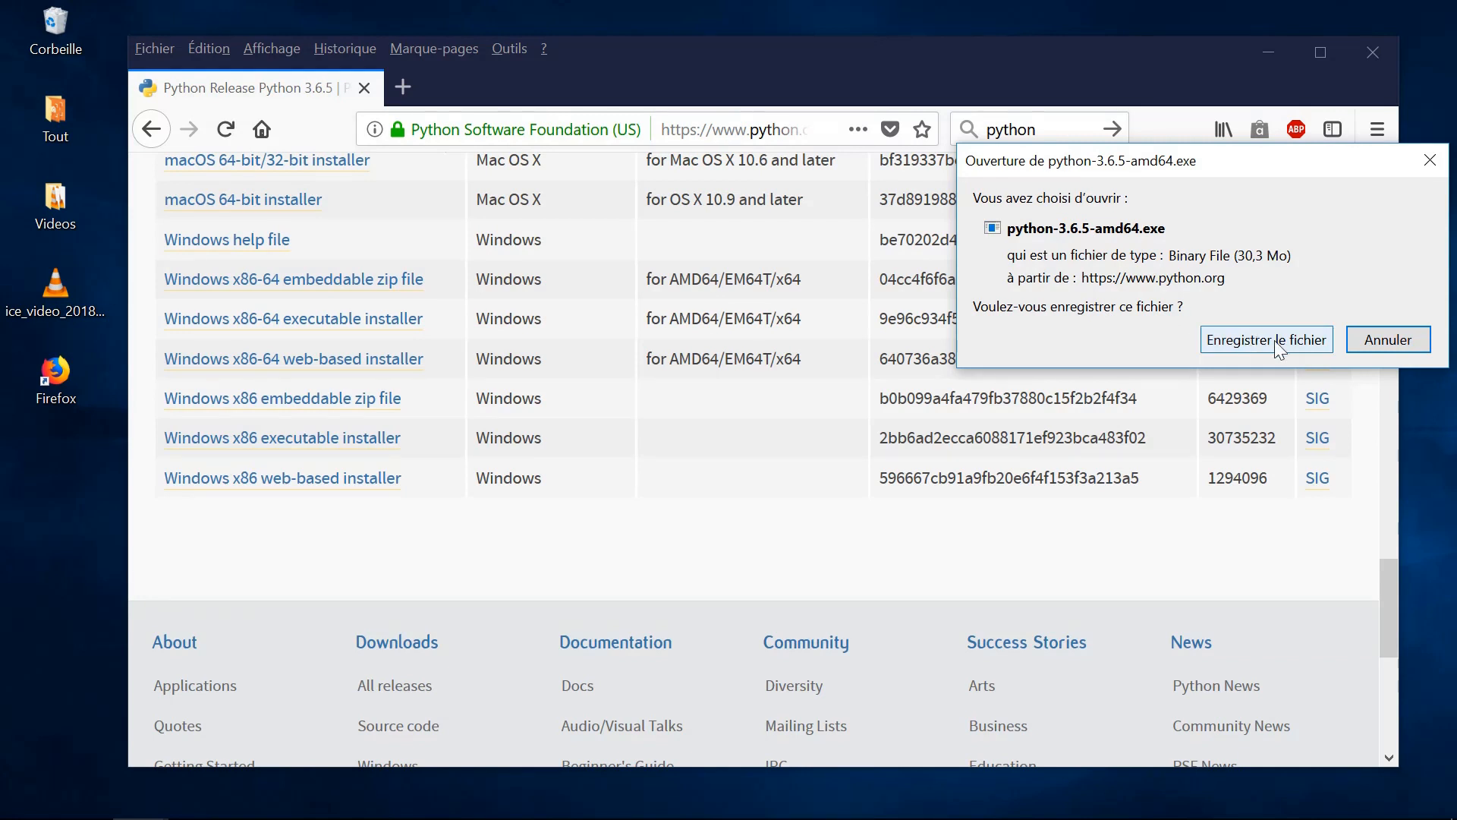
click(1274, 340)
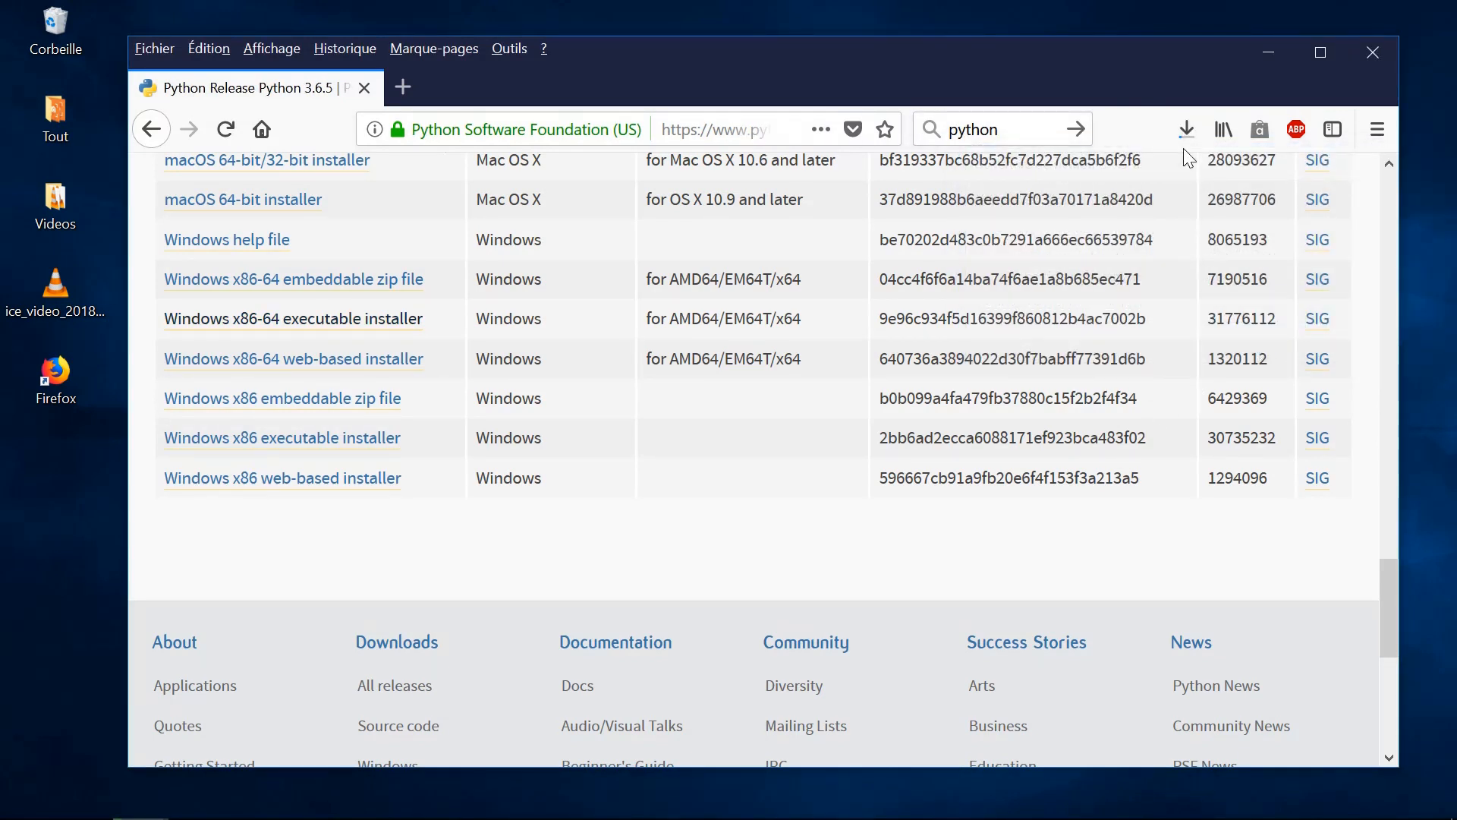
- Run the downloaded python-3.6.5-amd64.exe, install Python with the default settings and close the setup
click(1187, 130)
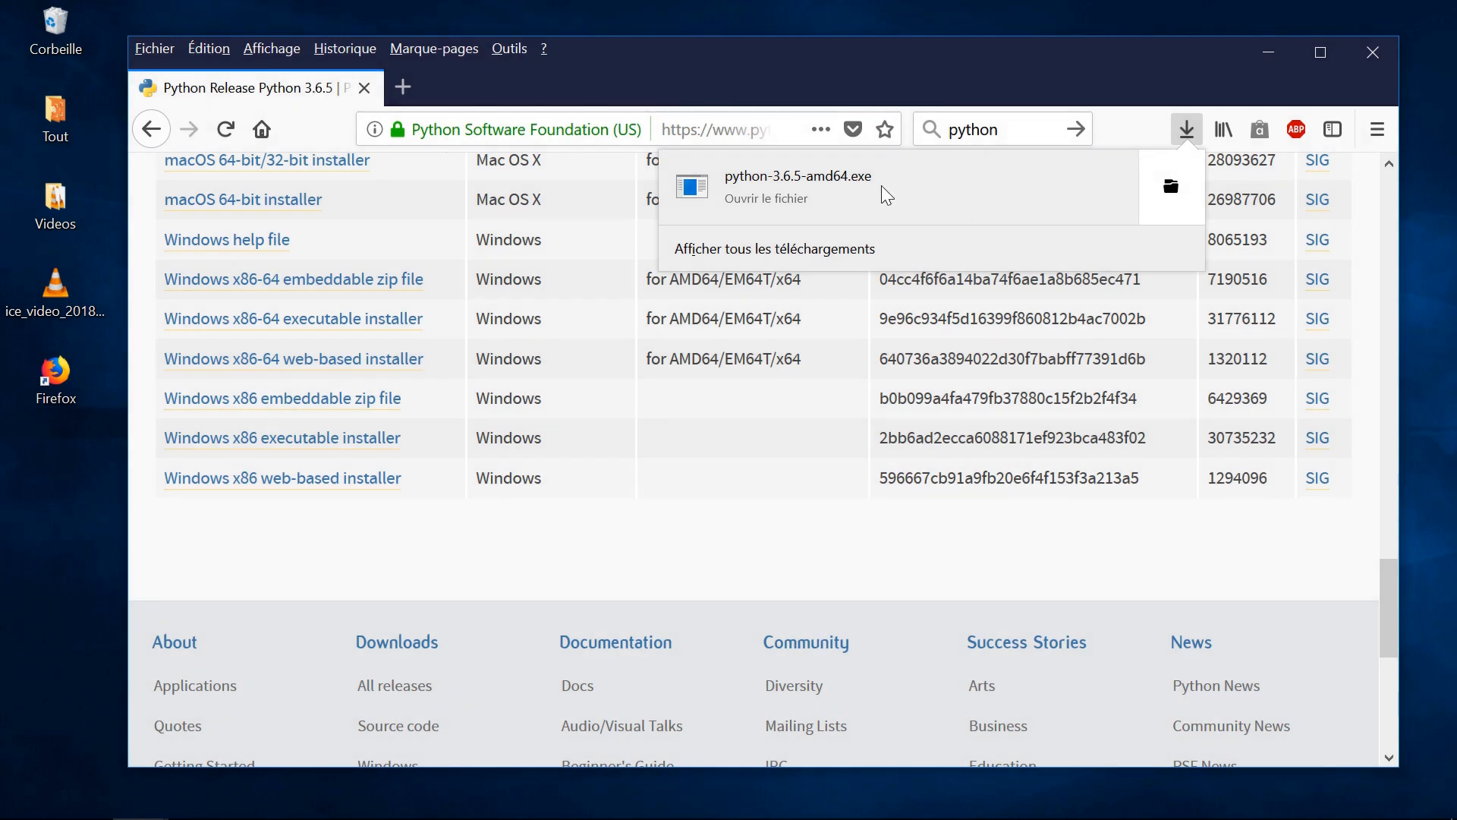
click(818, 181)
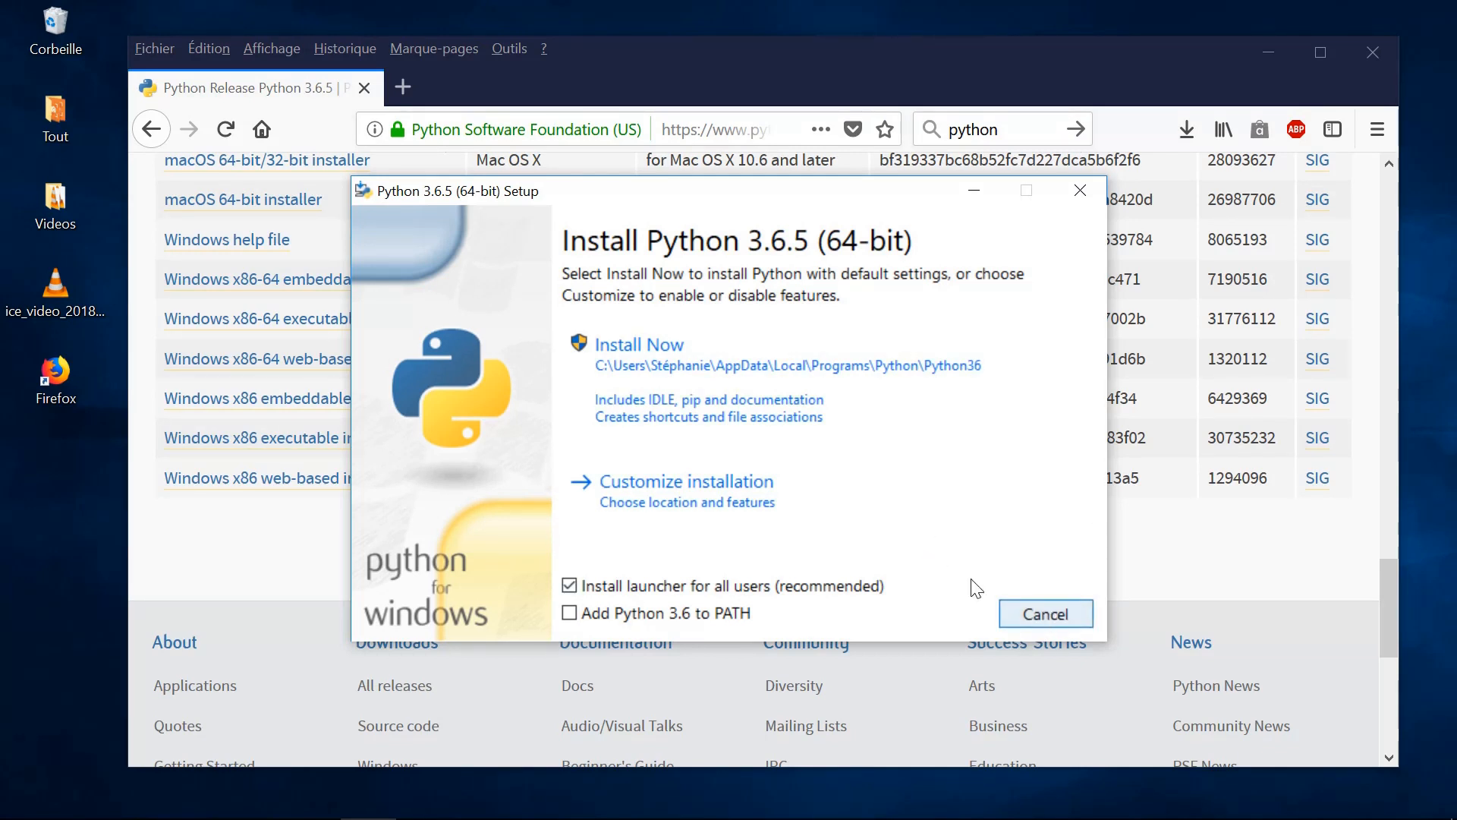
click(654, 363)
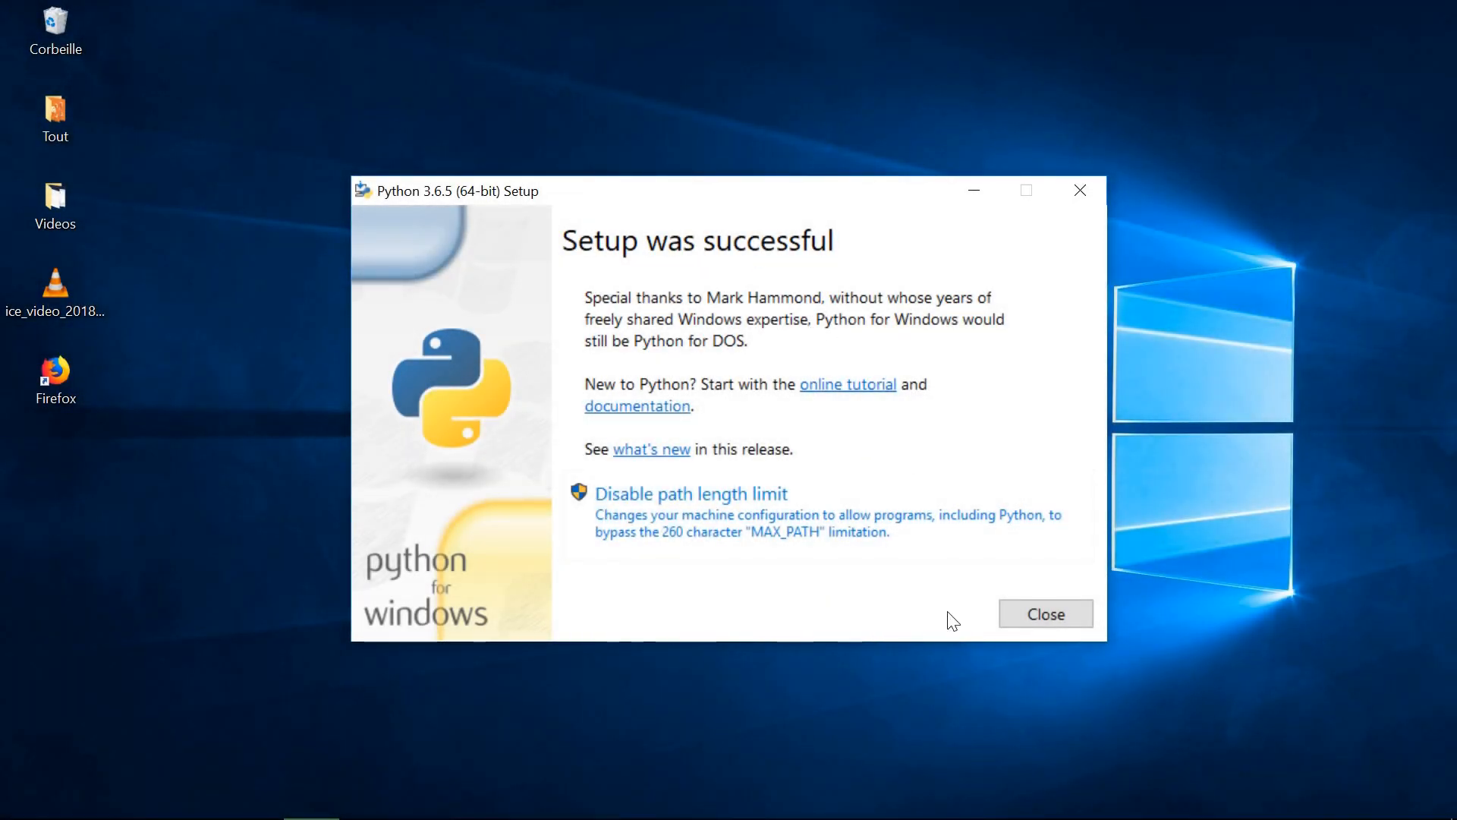
click(1049, 610)
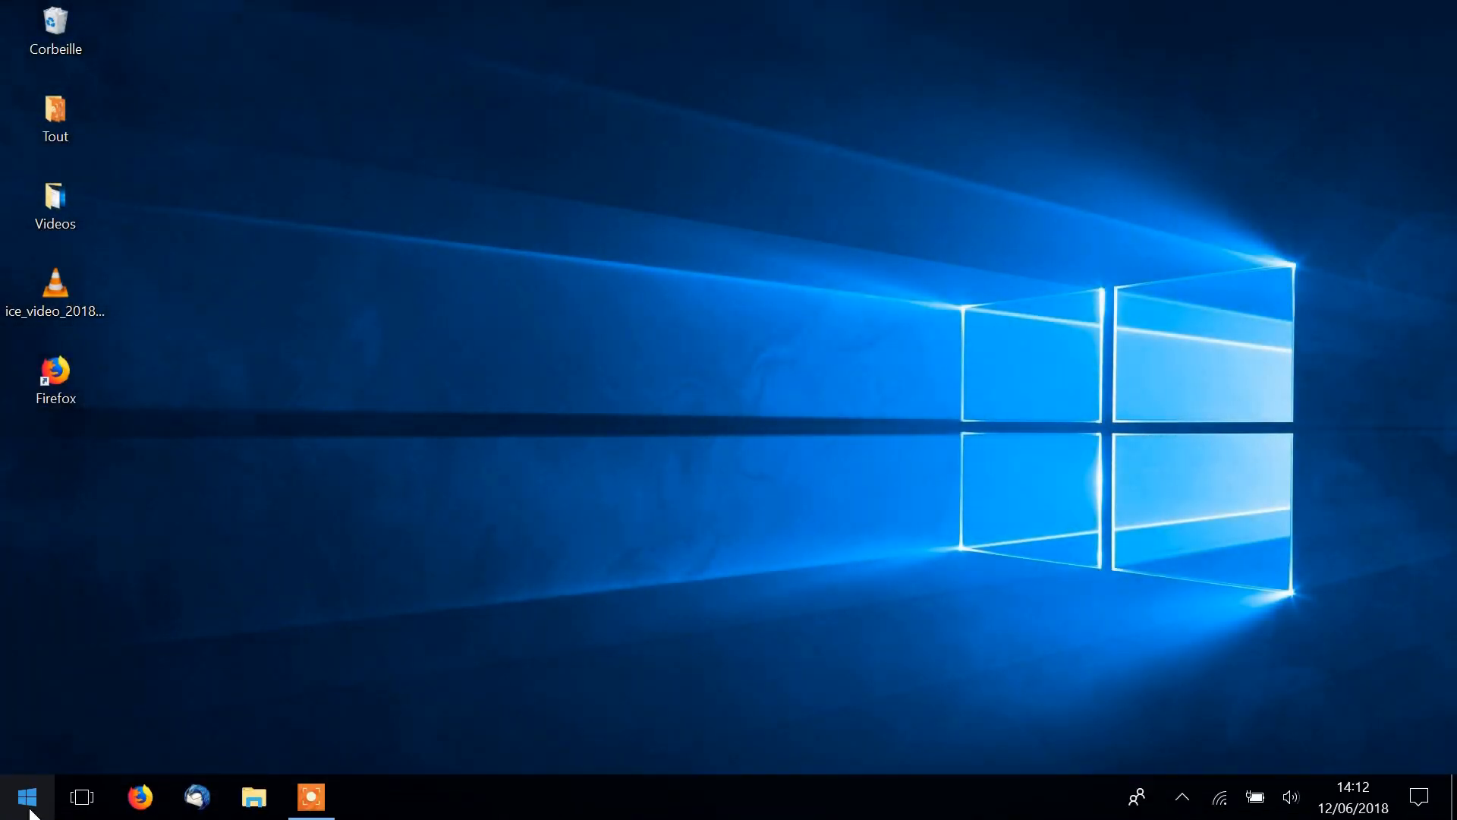
- Place a desktop shortcut for IDLE (Python 3.6 64-bit), taken from the Python 3.6 program folder
click(28, 805)
scroll(144, 497, down, 10)
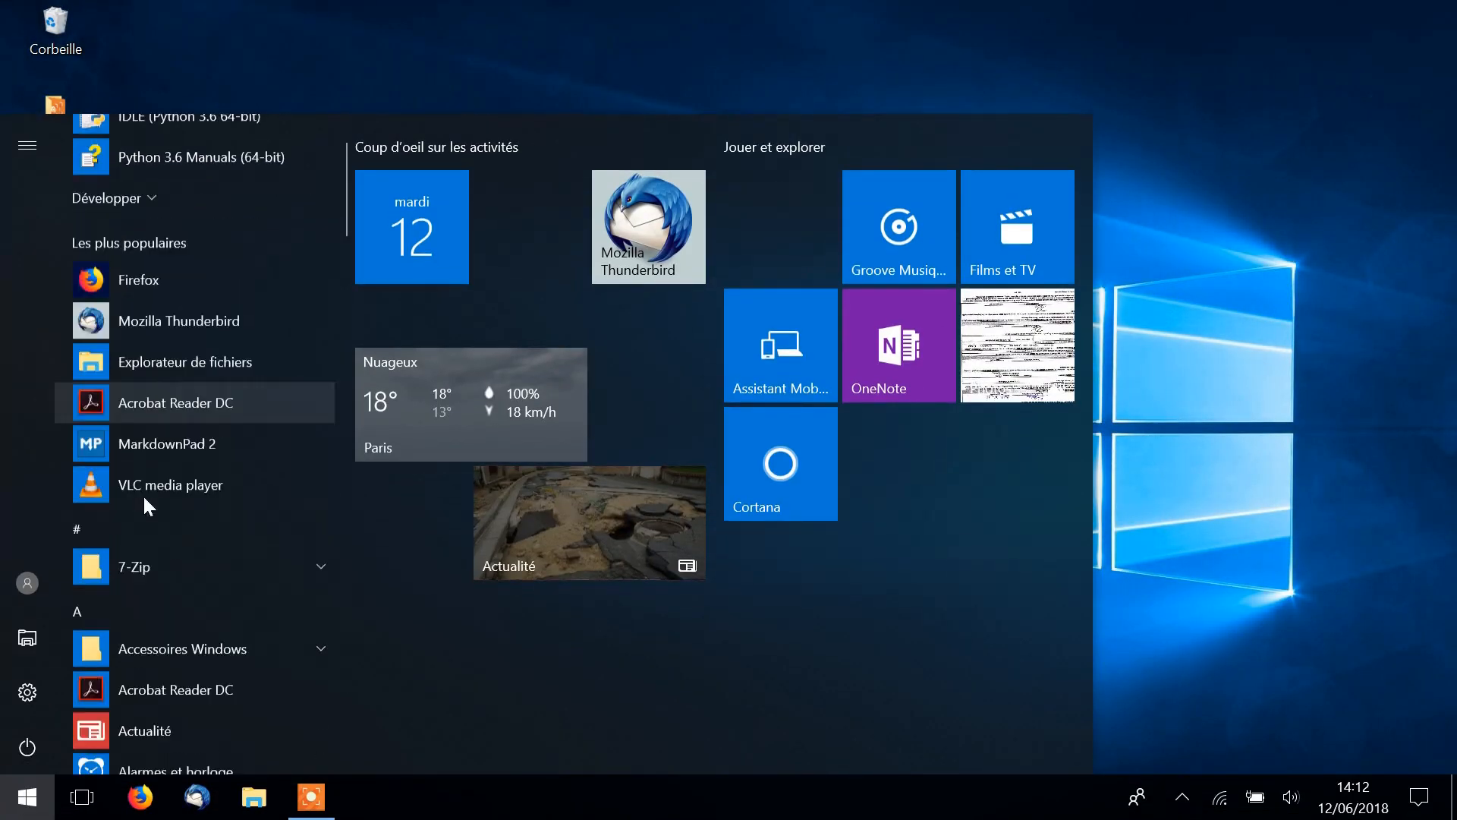
scroll(155, 486, down, 15)
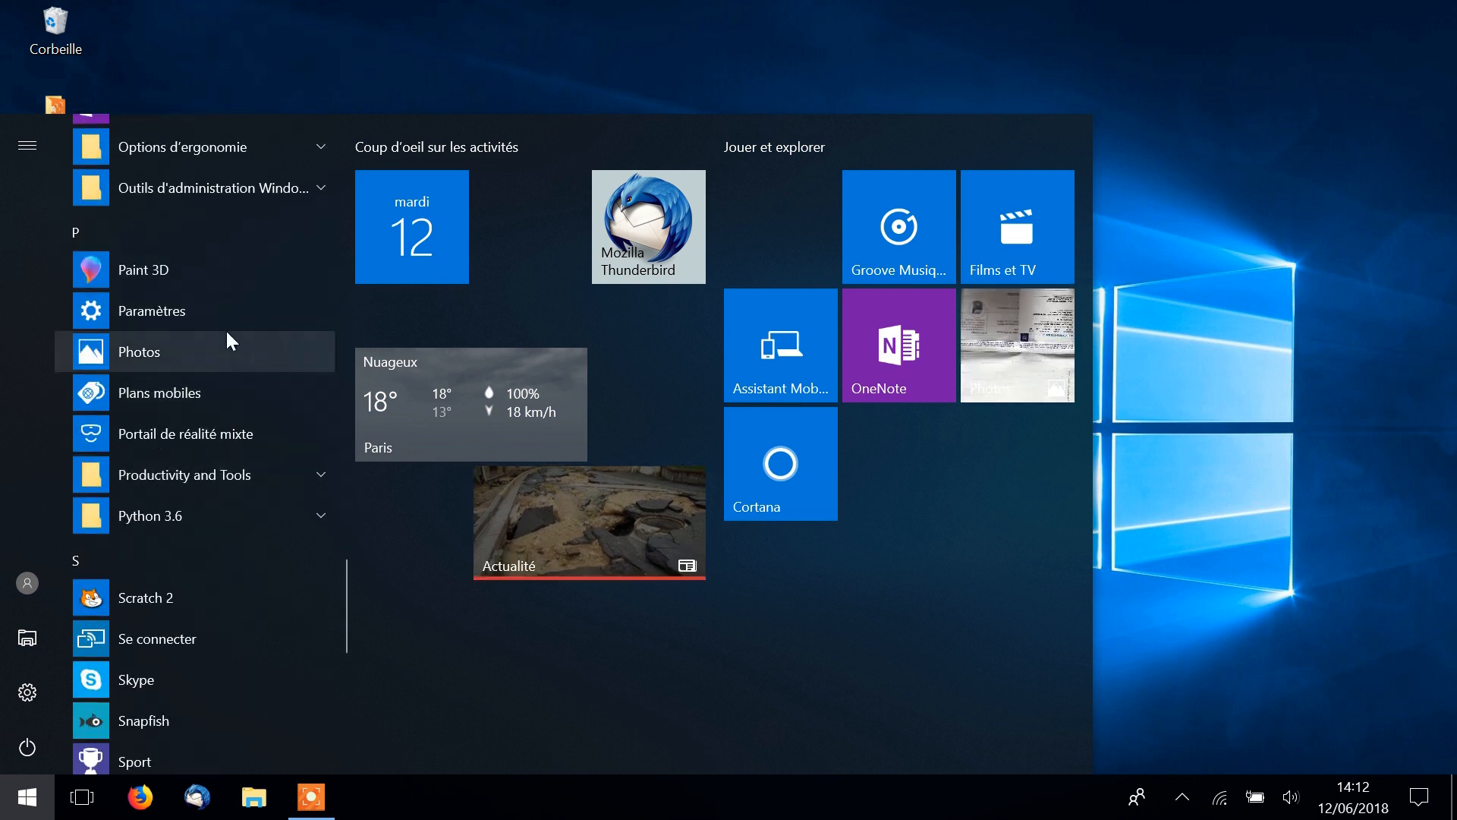
click(266, 517)
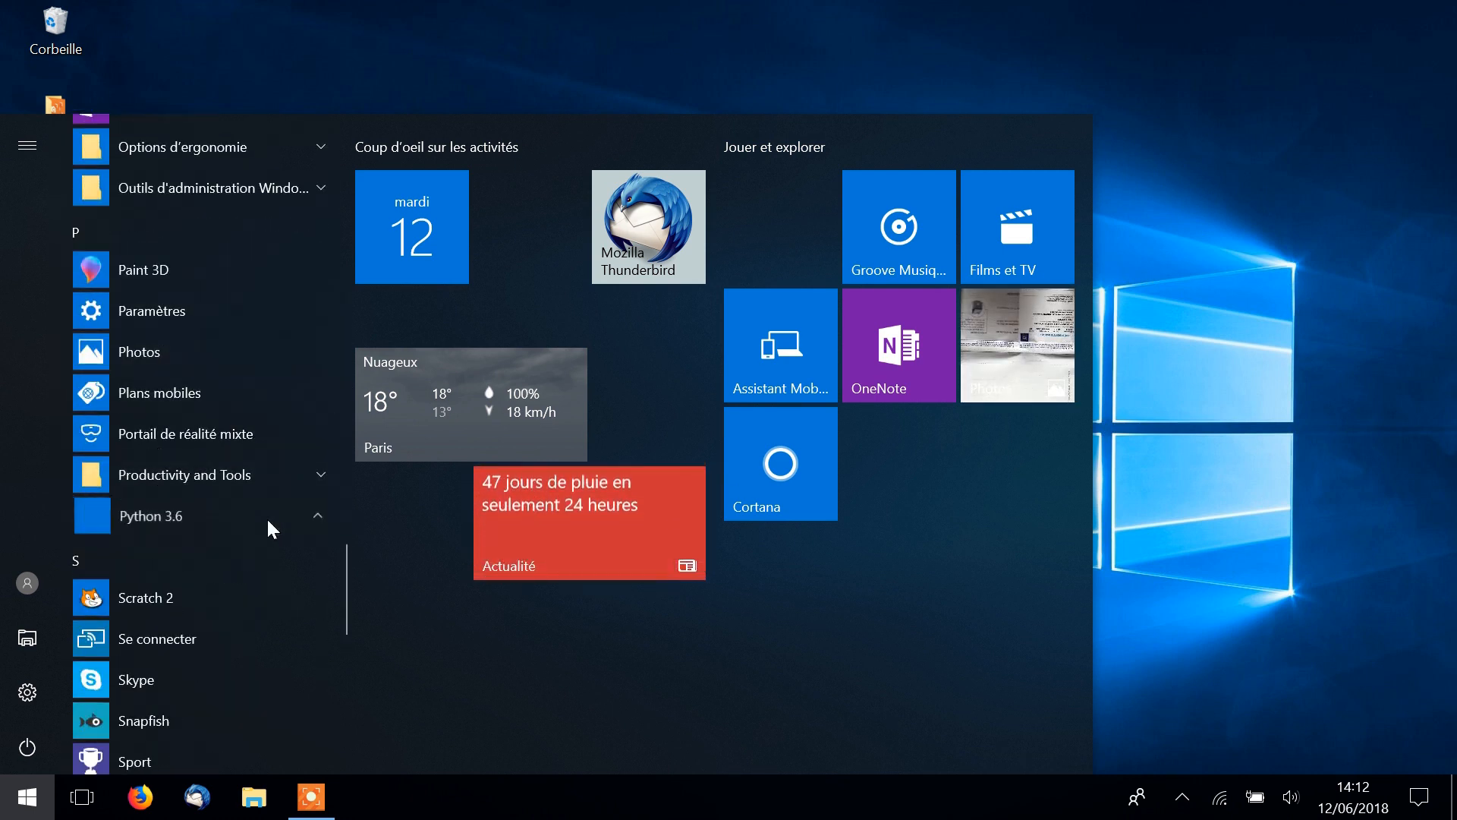
drag(135, 557, 1201, 94)
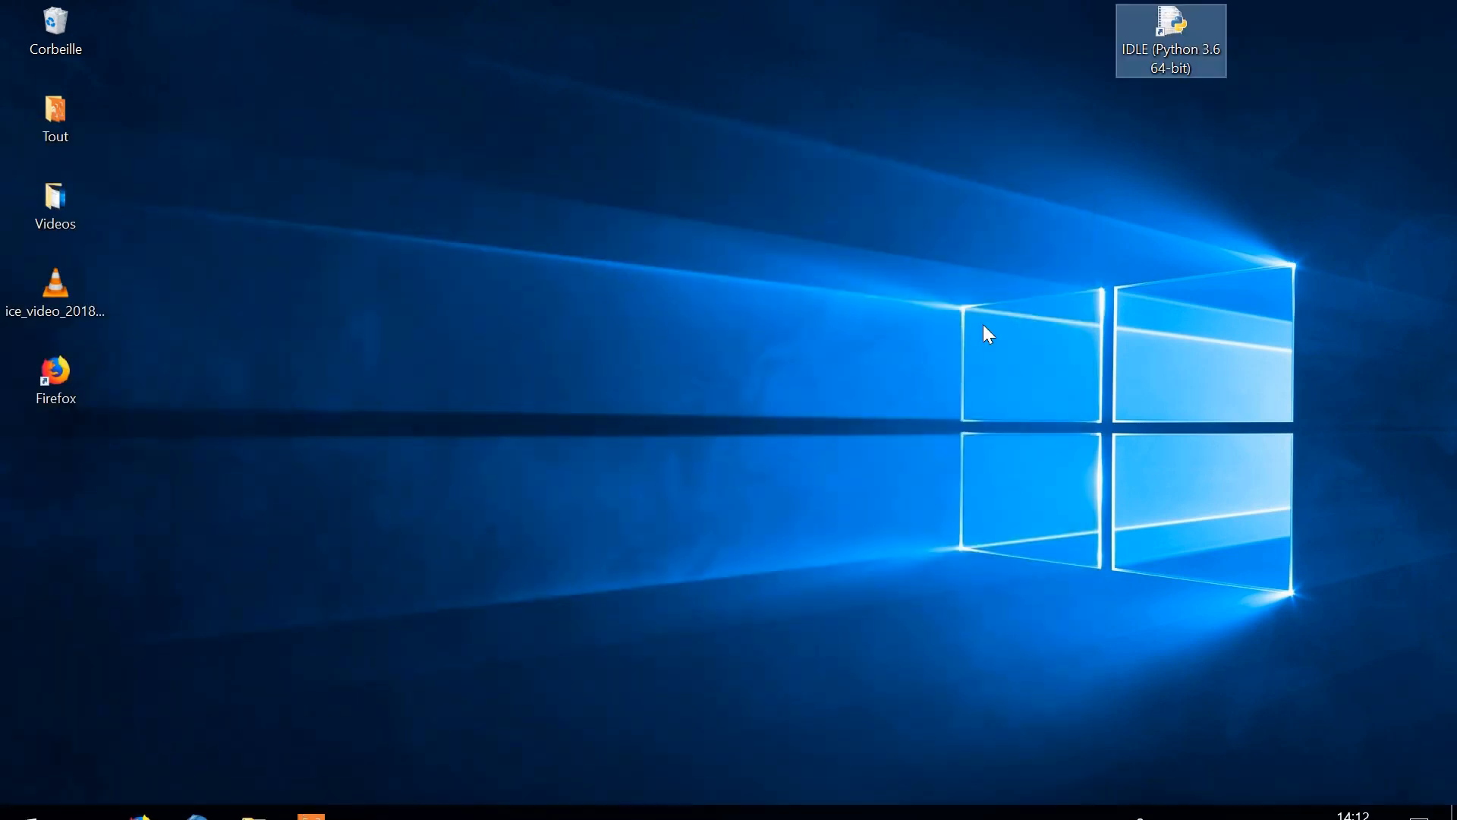
- Place a desktop shortcut for Python 3.6 (64-bit) below the IDLE shortcut
click(29, 809)
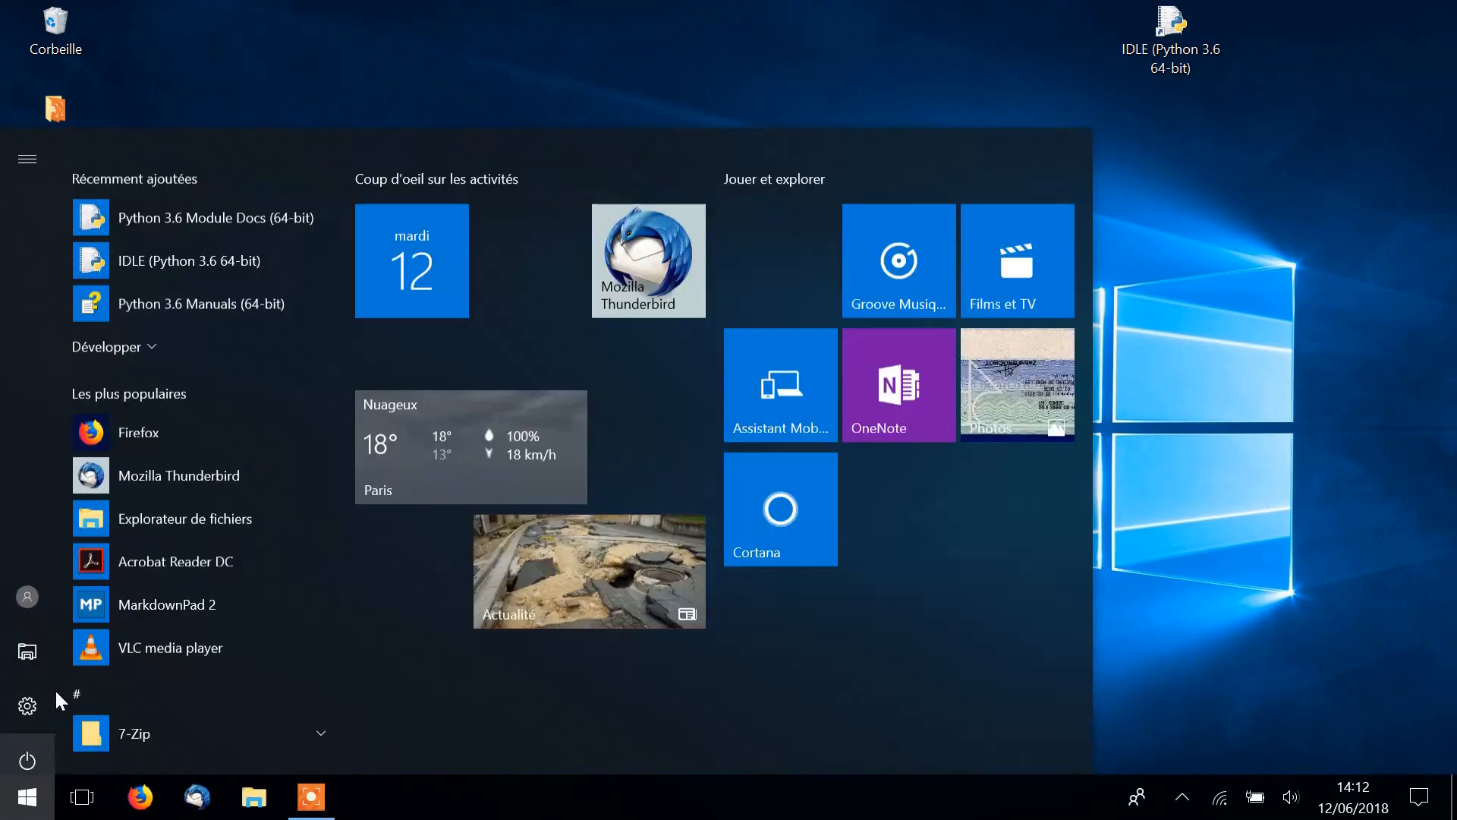
scroll(129, 594, down, 10)
scroll(223, 613, down, 12)
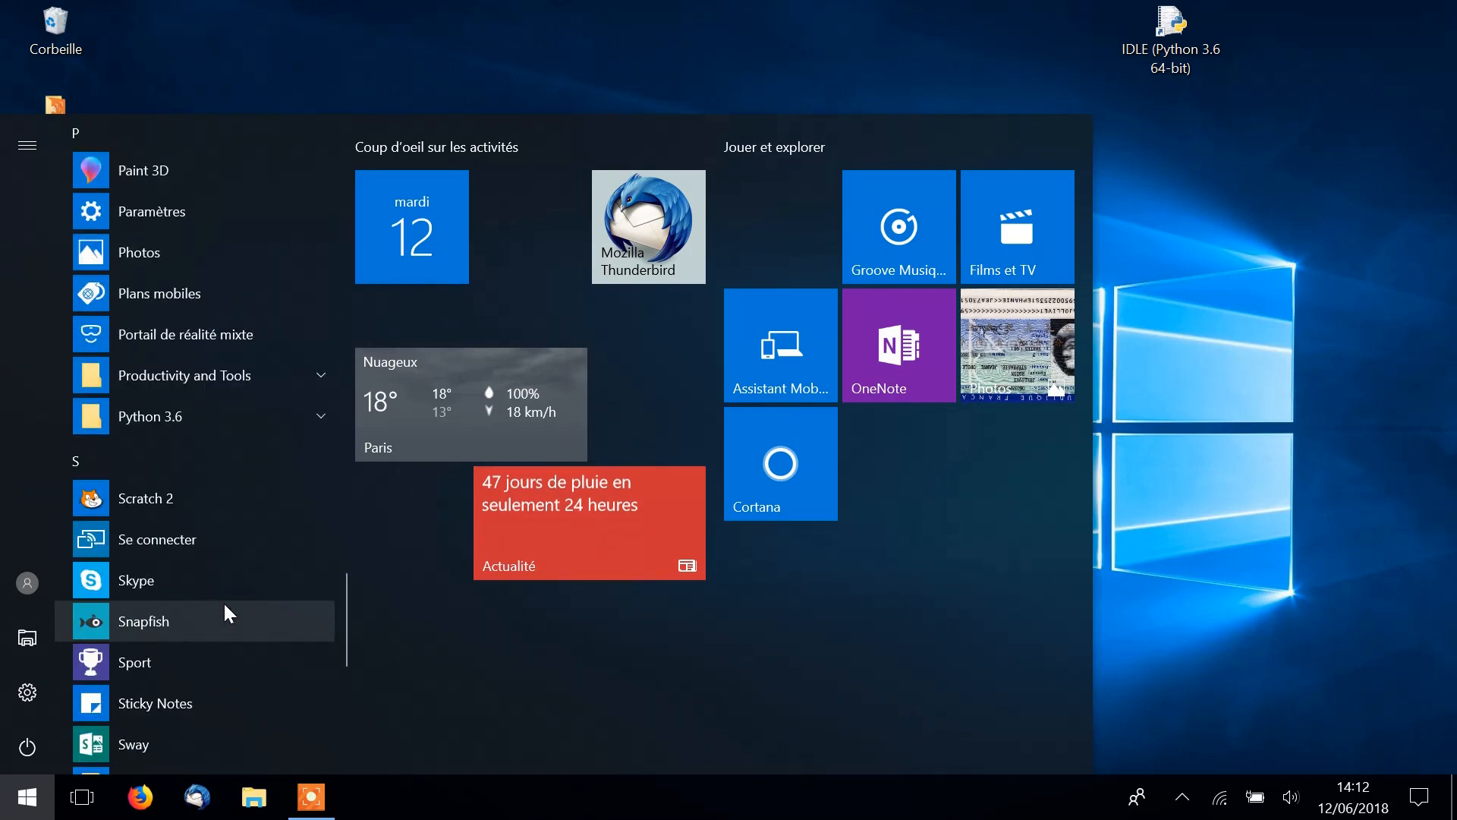
click(184, 417)
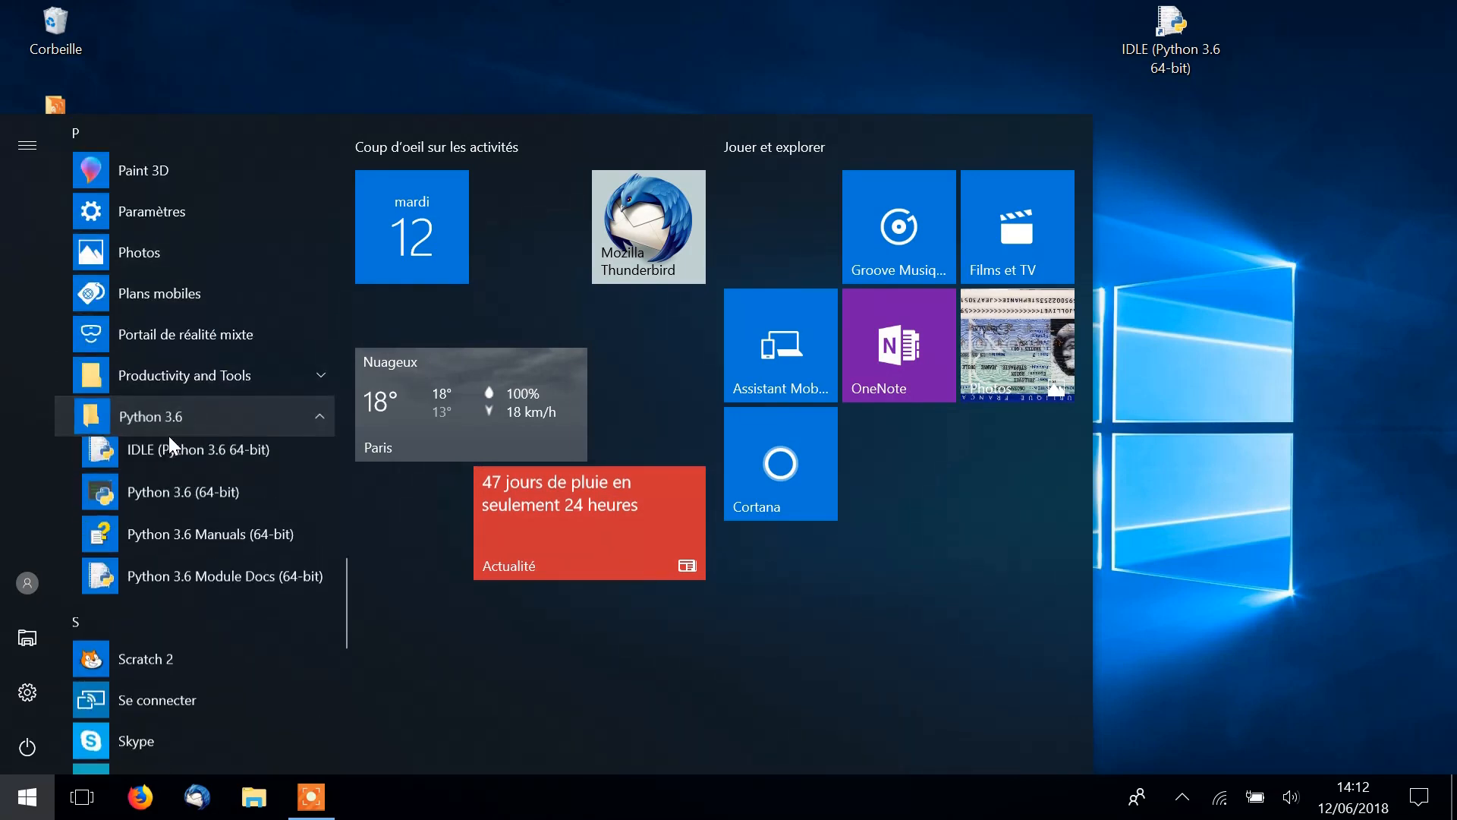
drag(137, 499, 1205, 143)
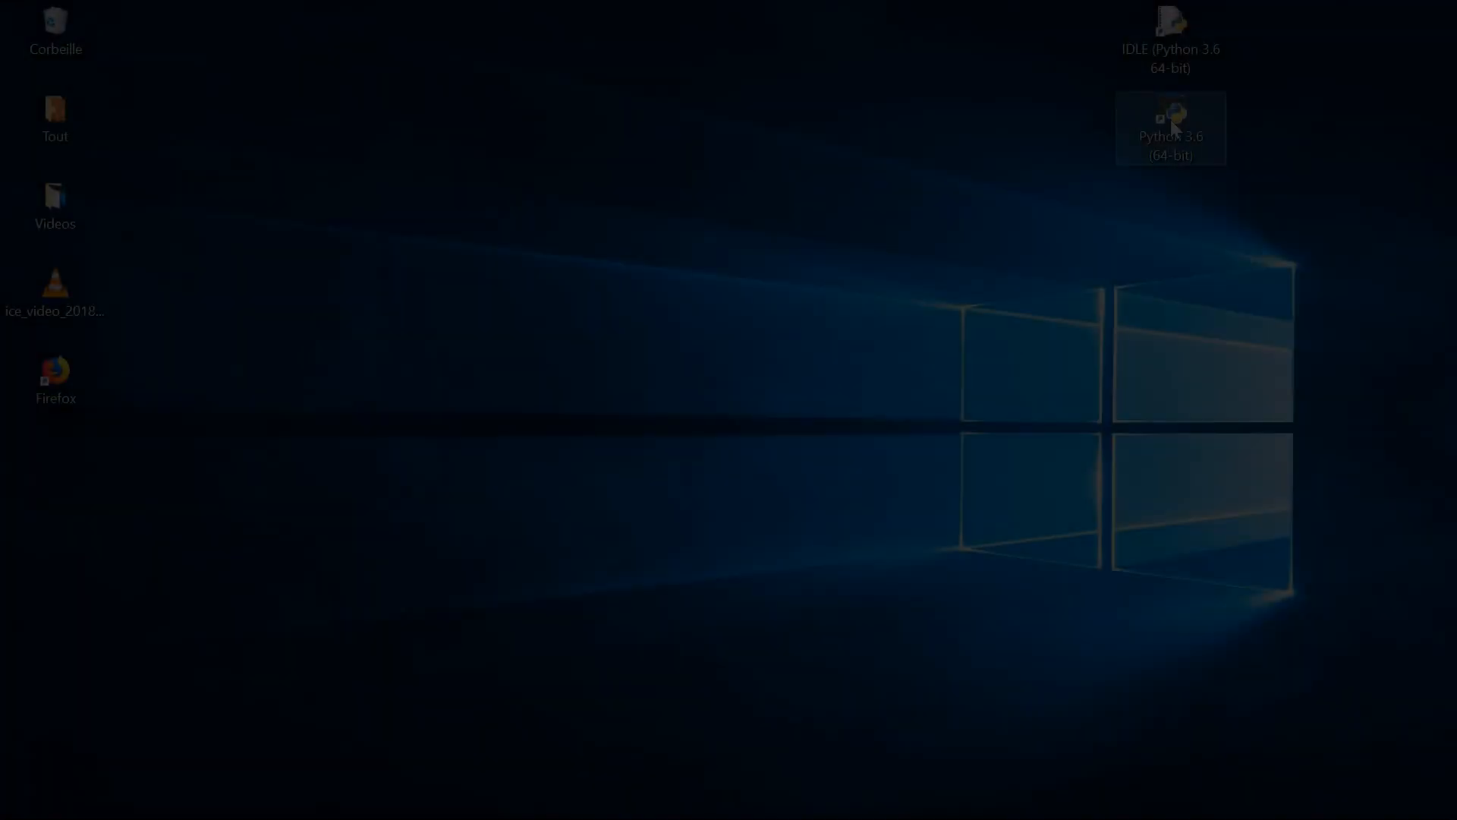
- Launch the Python 3.6 (64-bit) console from its desktop shortcut and evaluate 2+3
click(1172, 32)
click(1173, 116)
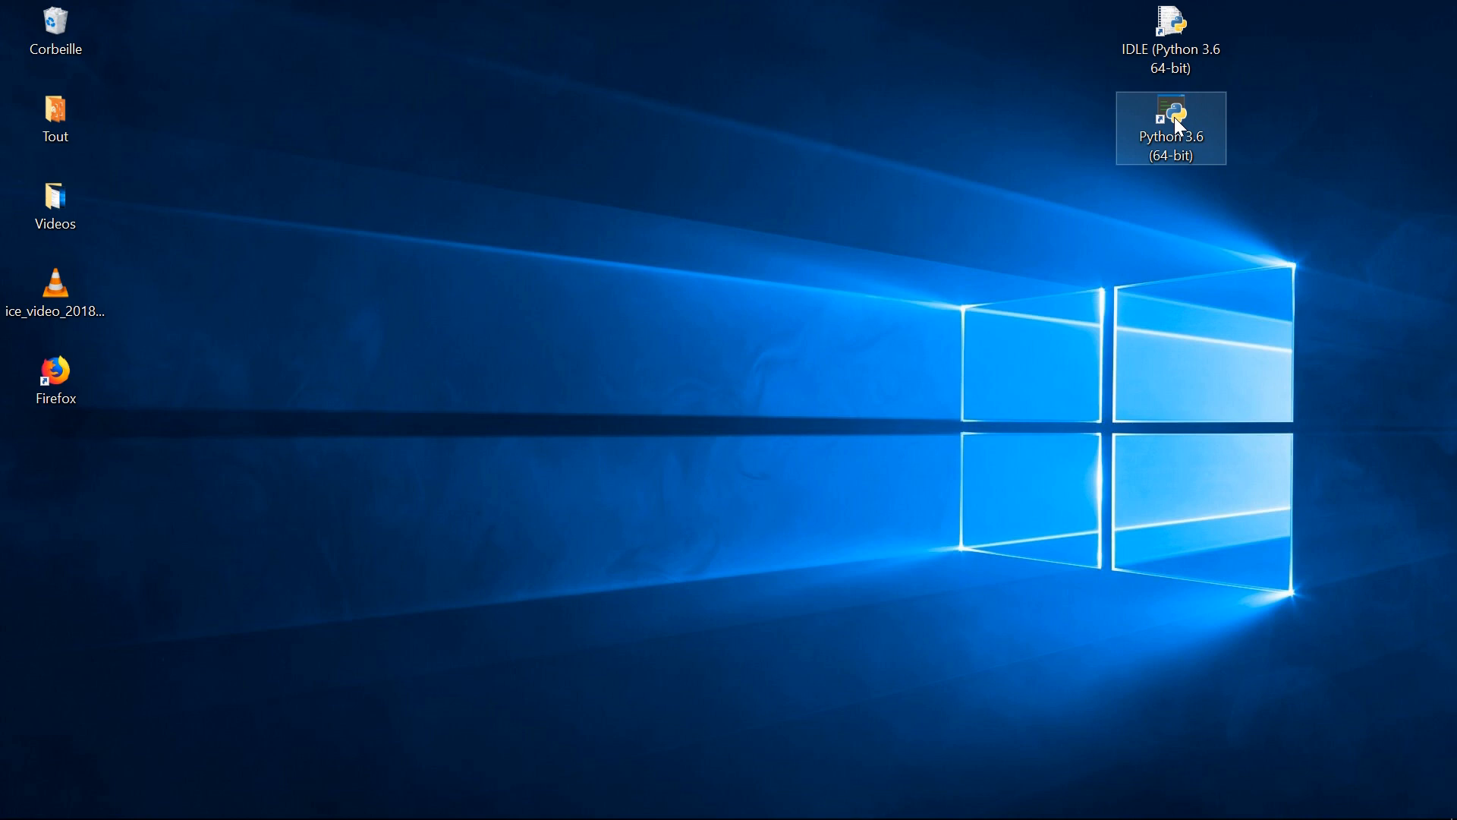
double_click(1173, 117)
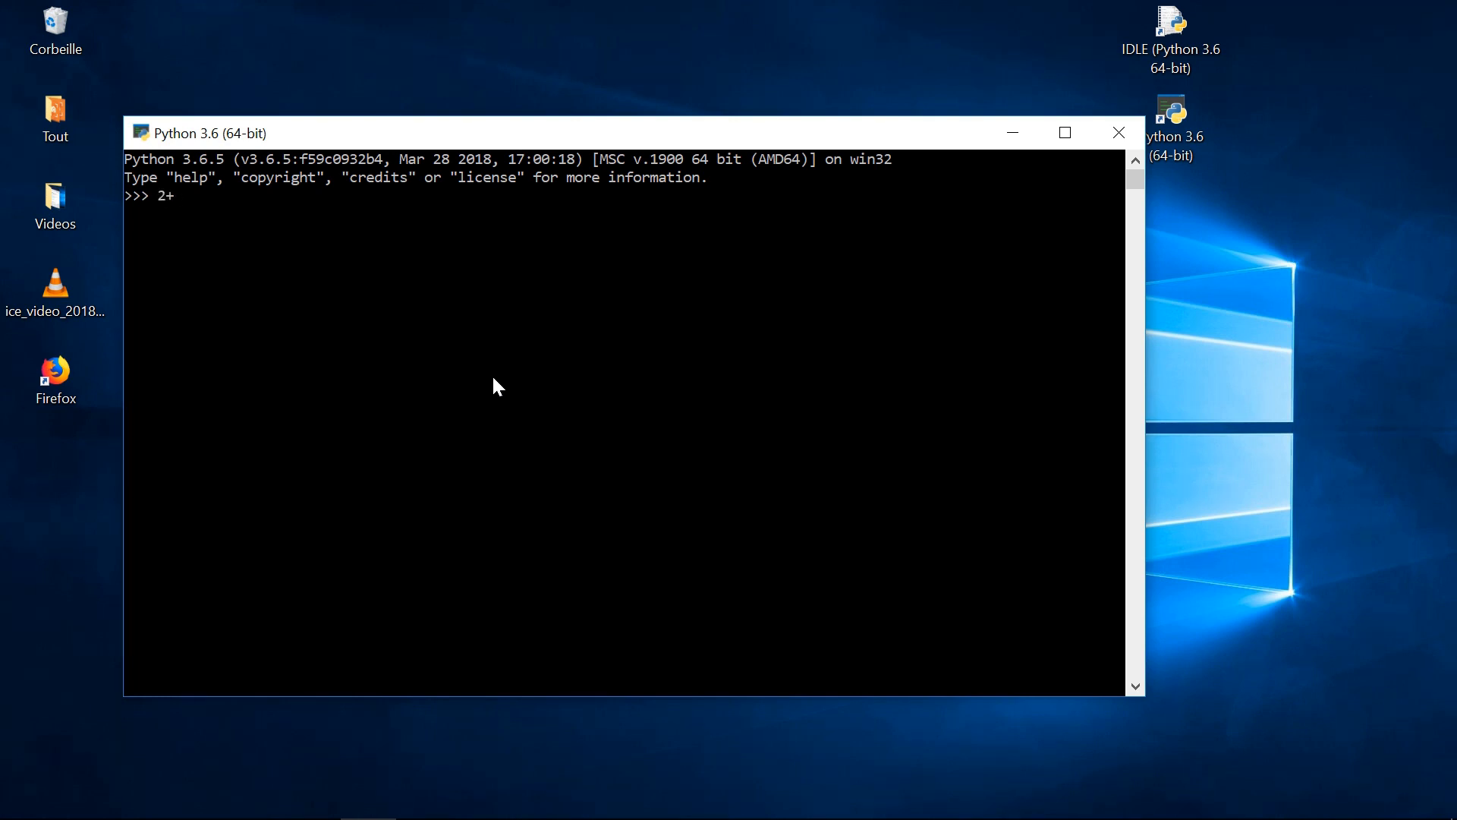
text(2+3)
key(Return)
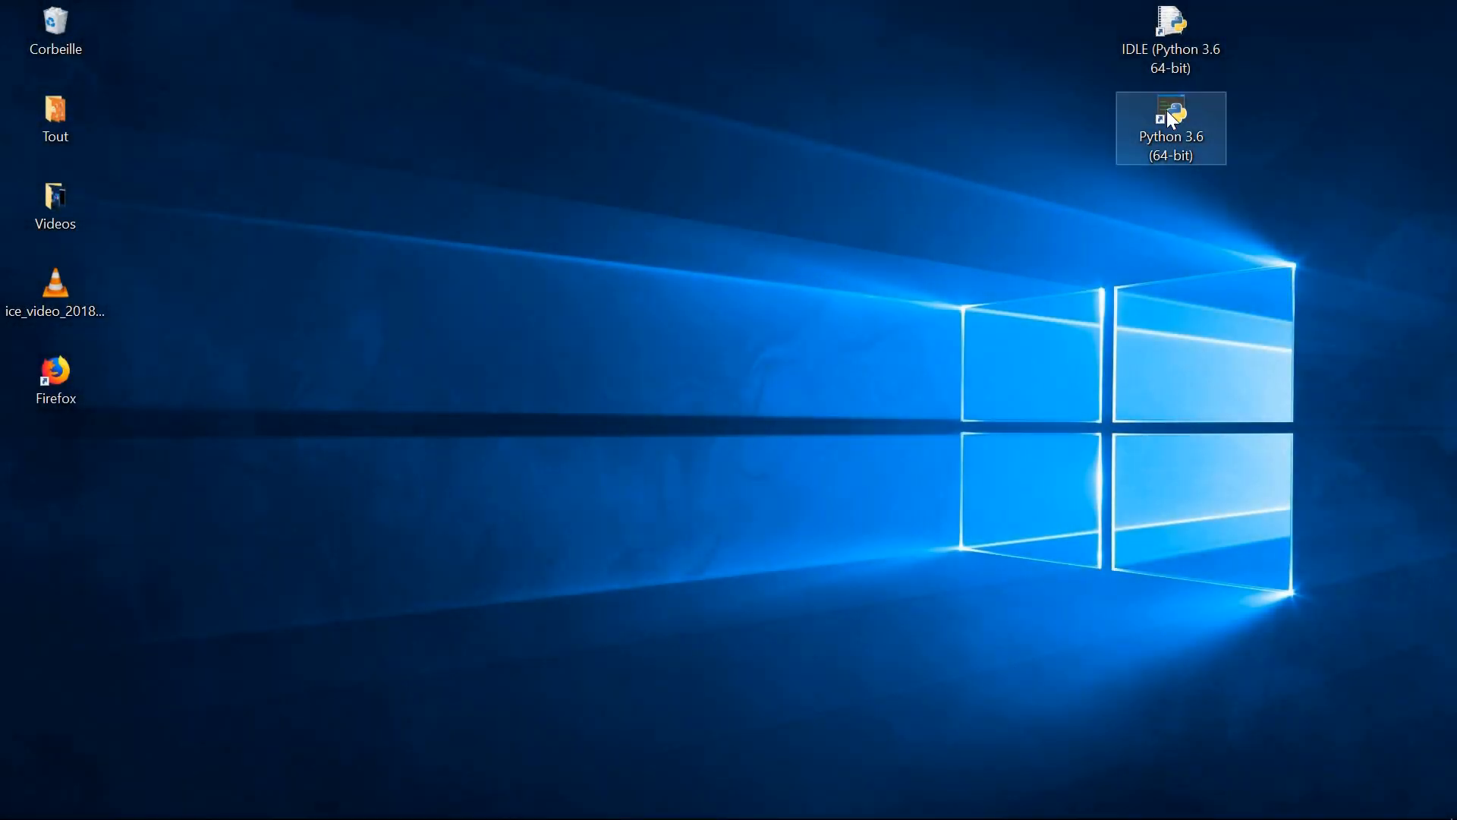
- Launch IDLE from its desktop shortcut, move the shell window aside and evaluate 2+3 in it
double_click(1172, 28)
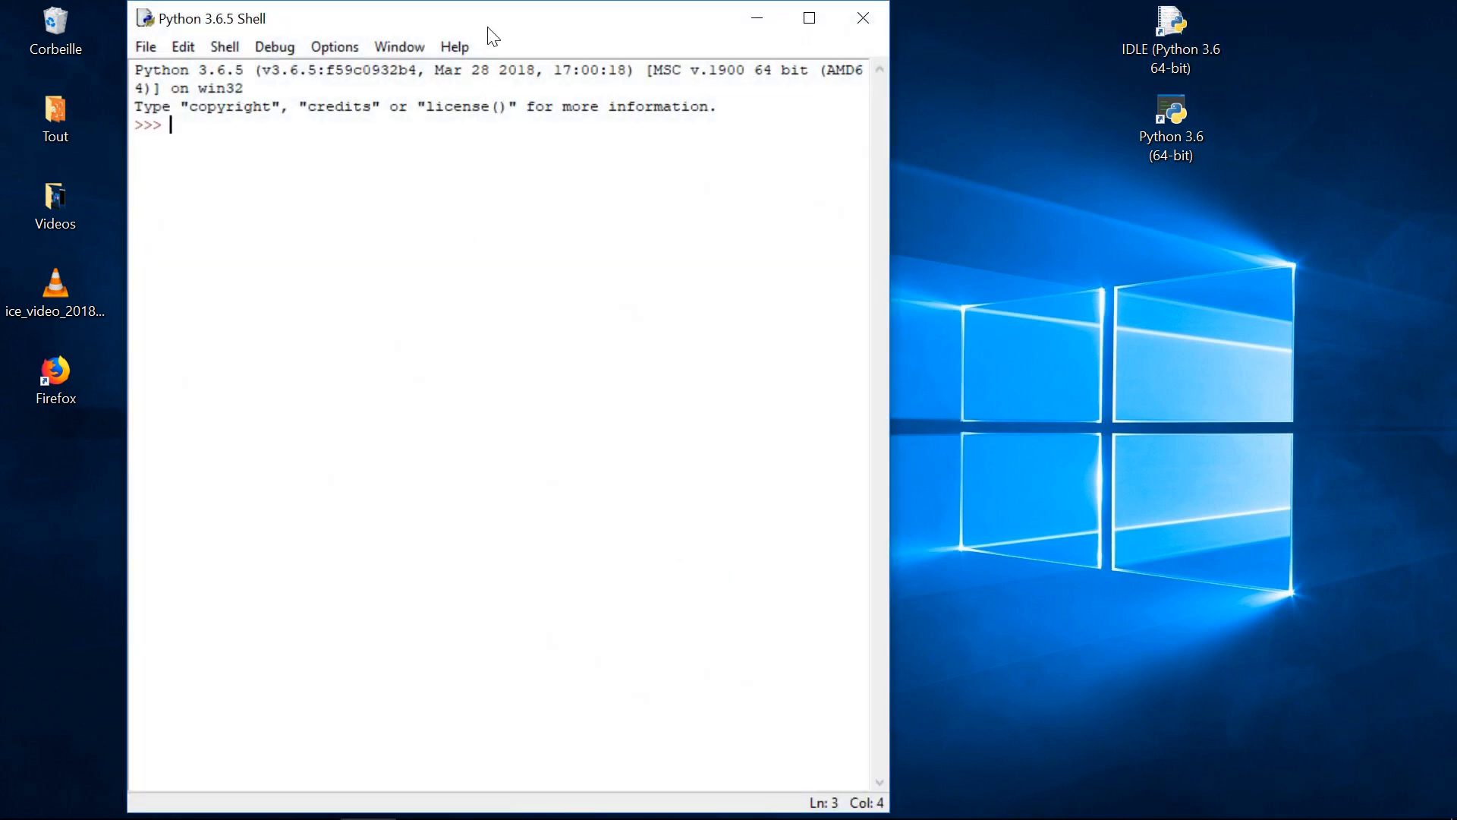
drag(494, 23, 1131, 269)
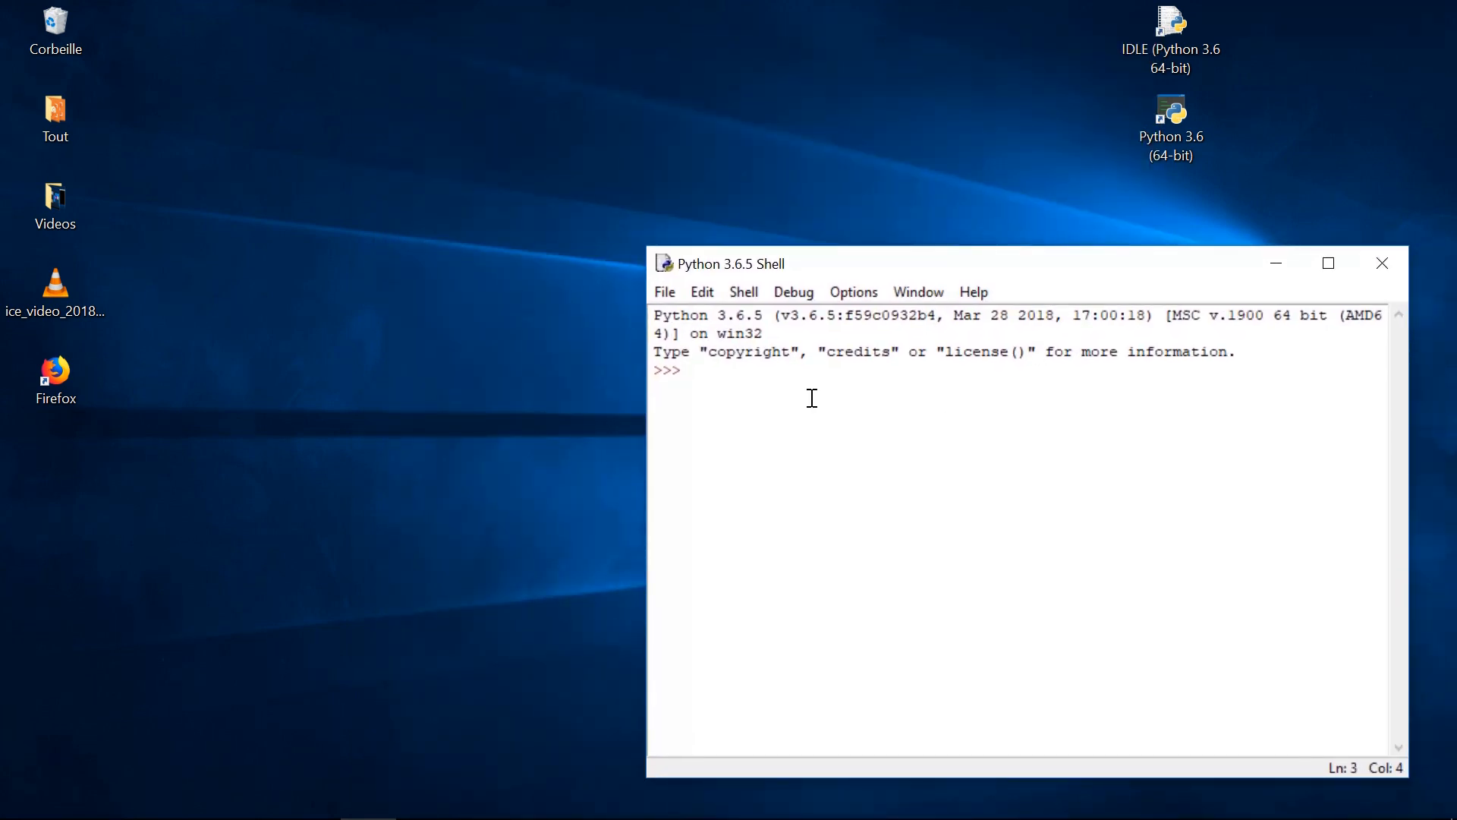
text(2+3)
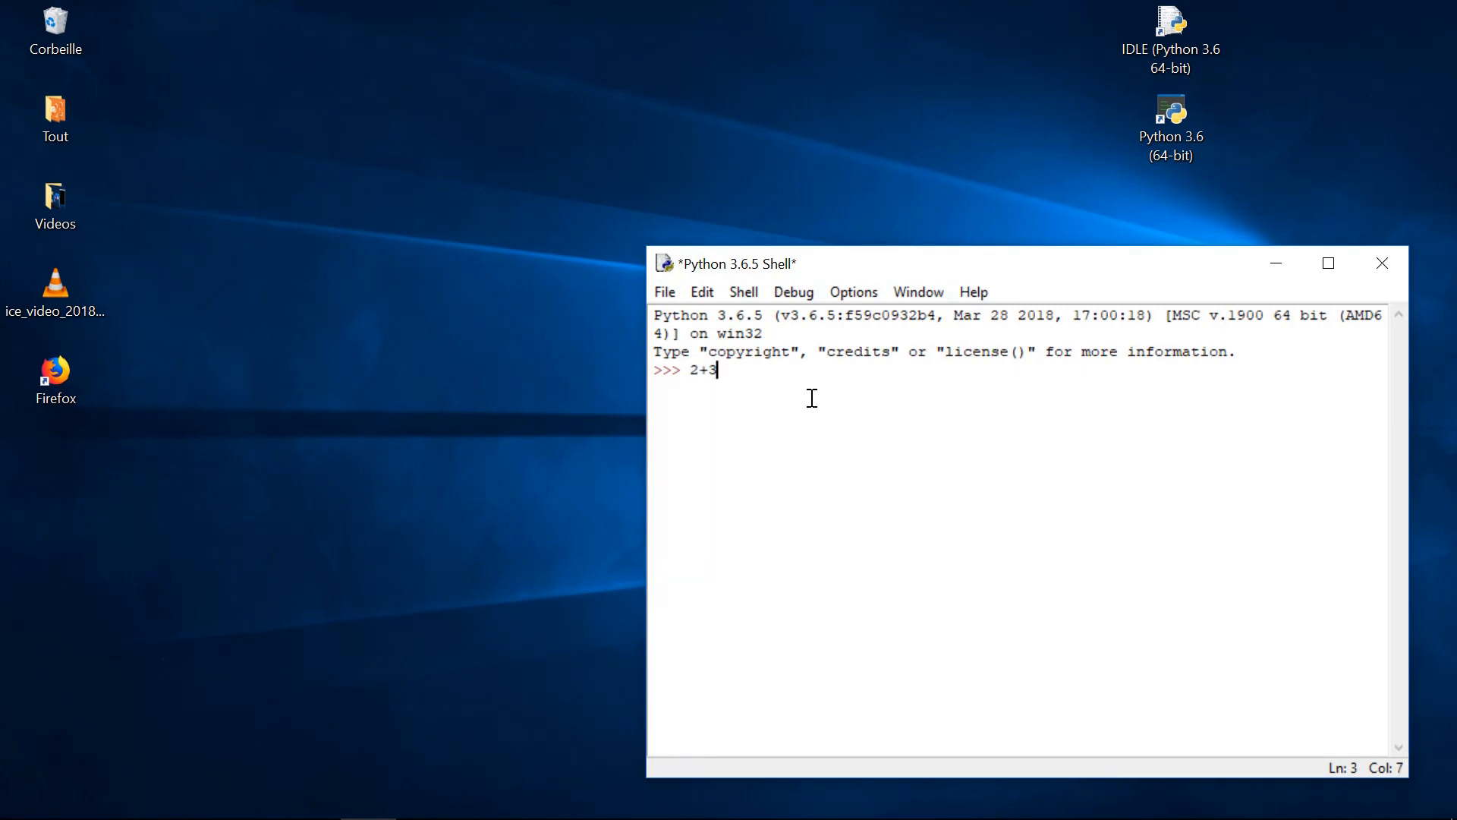
key(Return)
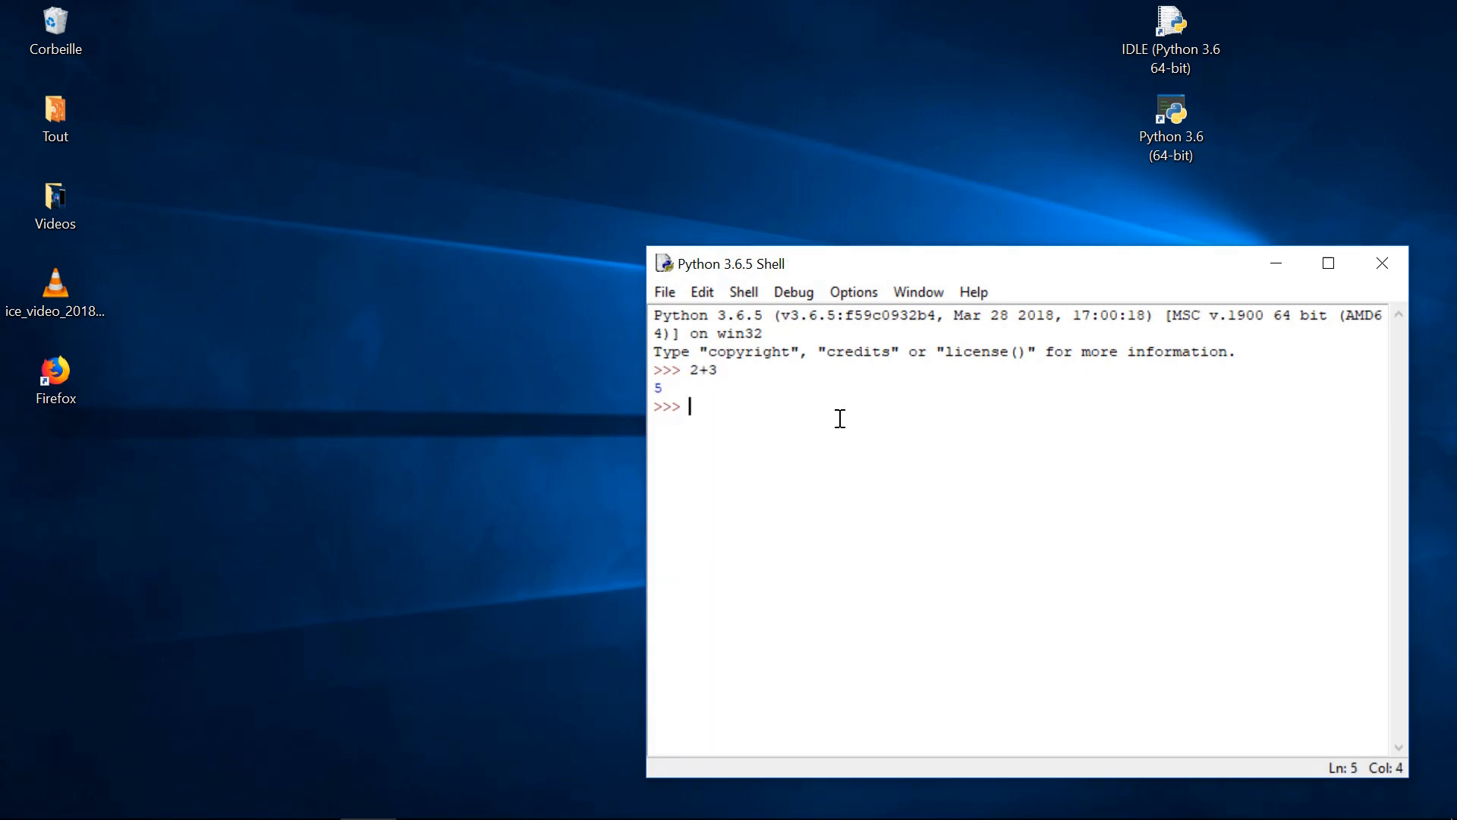
- Create a new IDLE script file, move its window beside the shell and write print(2+3) in it
click(665, 292)
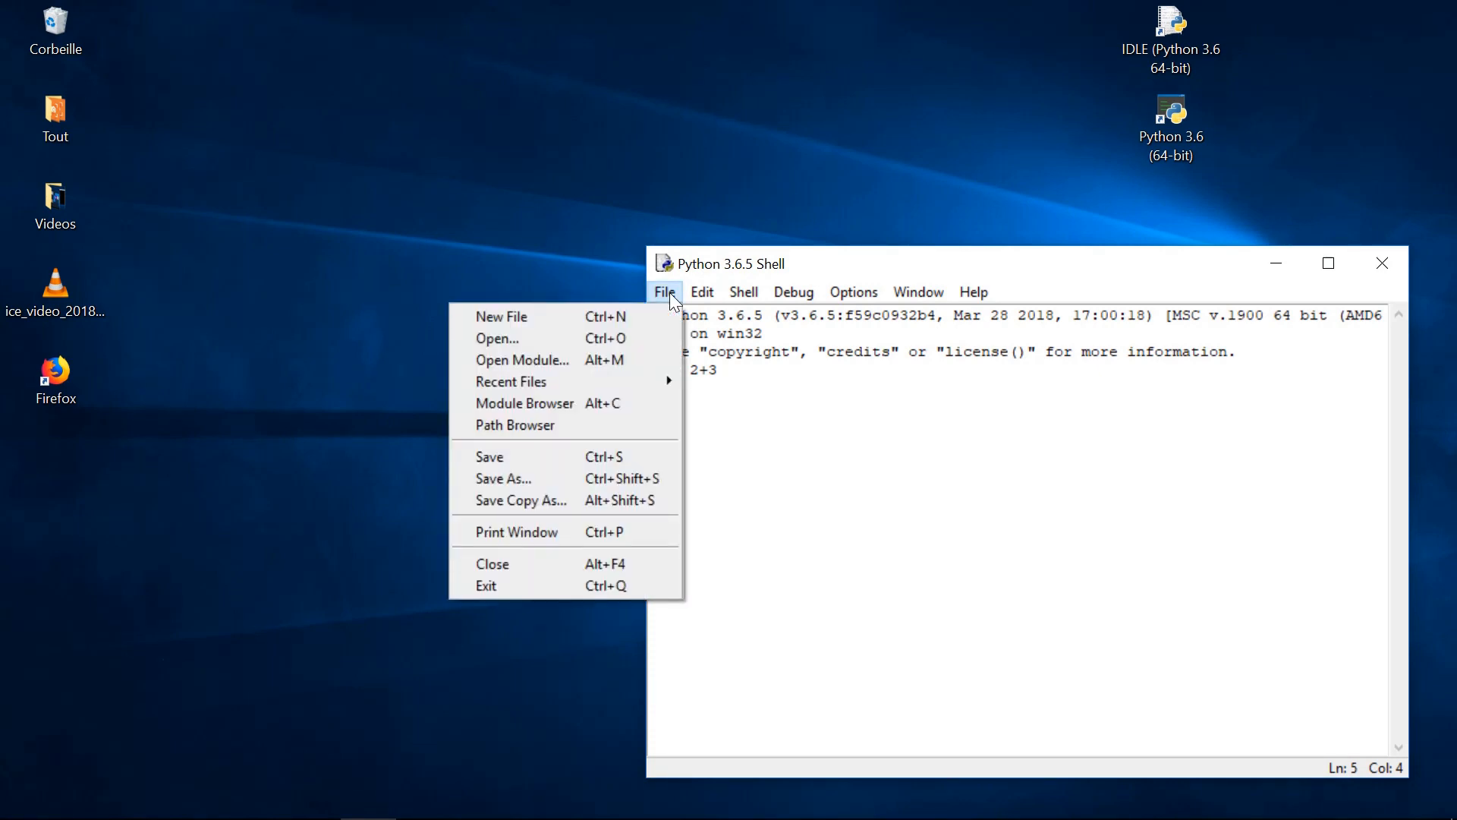
click(499, 317)
drag(645, 33, 520, 43)
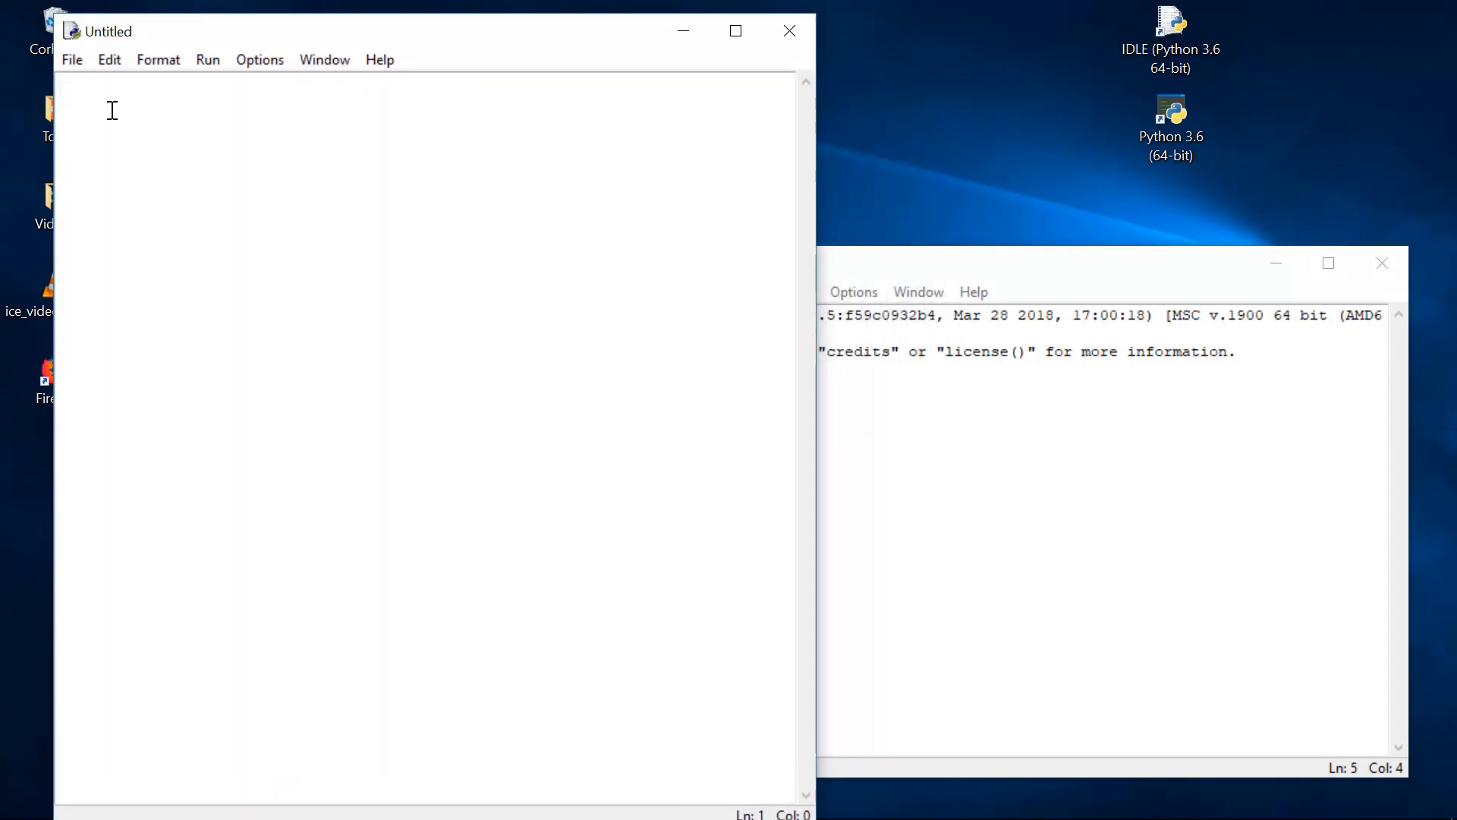
text(print(2+3))
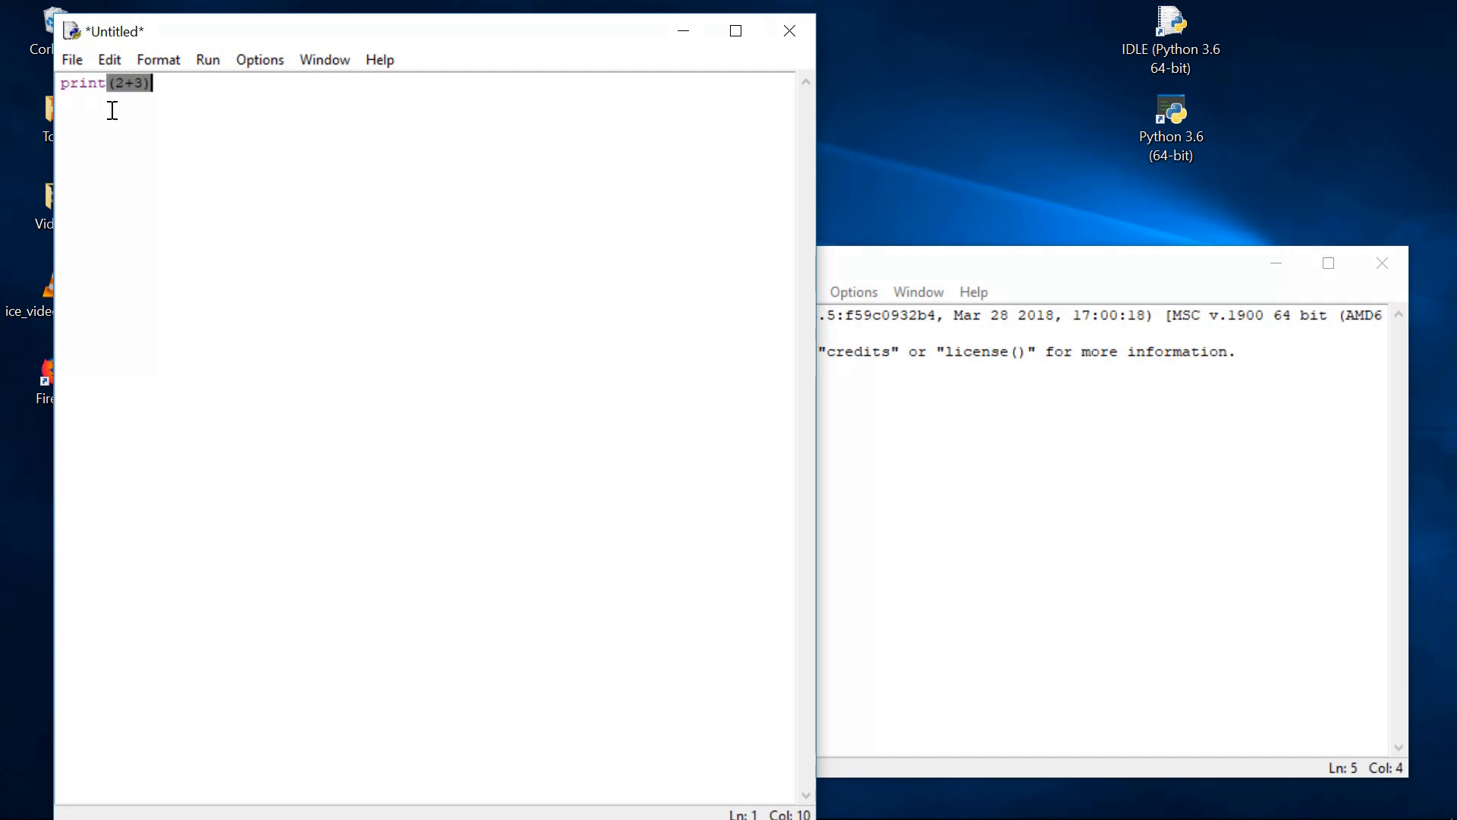